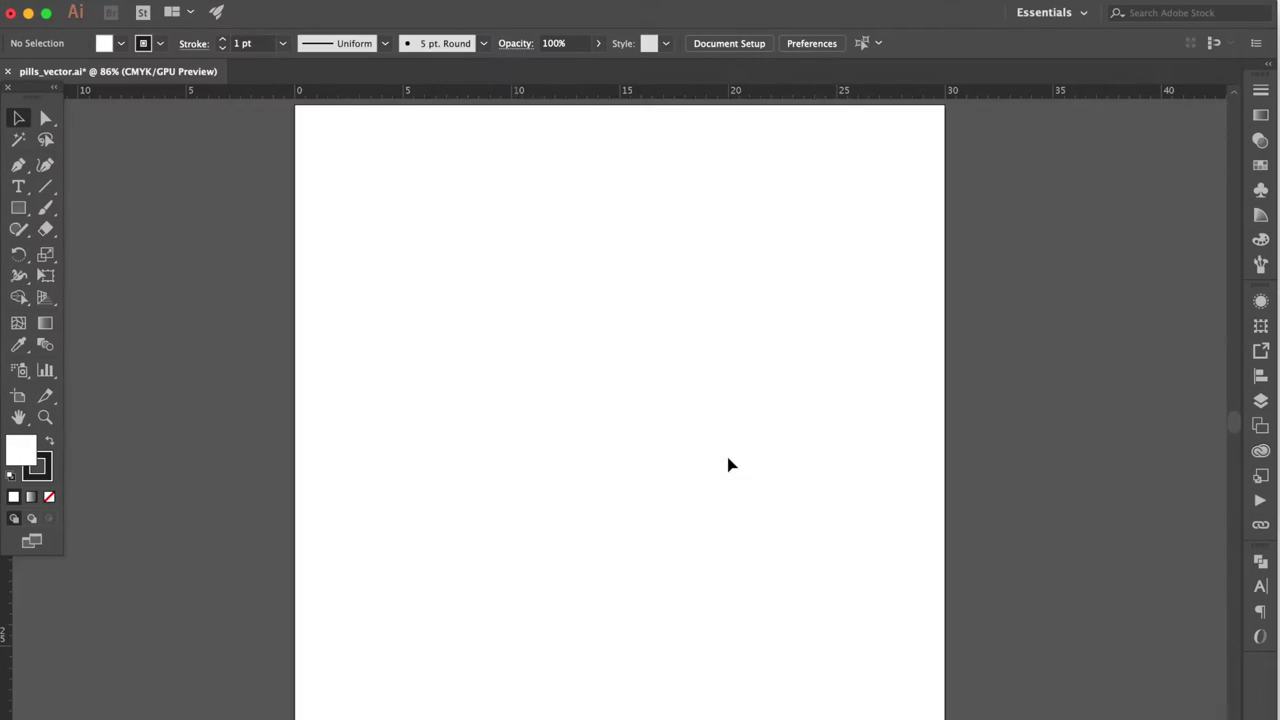
Zoom out with Cmd+minus until the whole white square artboard fits in the window.
{"action": "key", "text": "super+minus"}
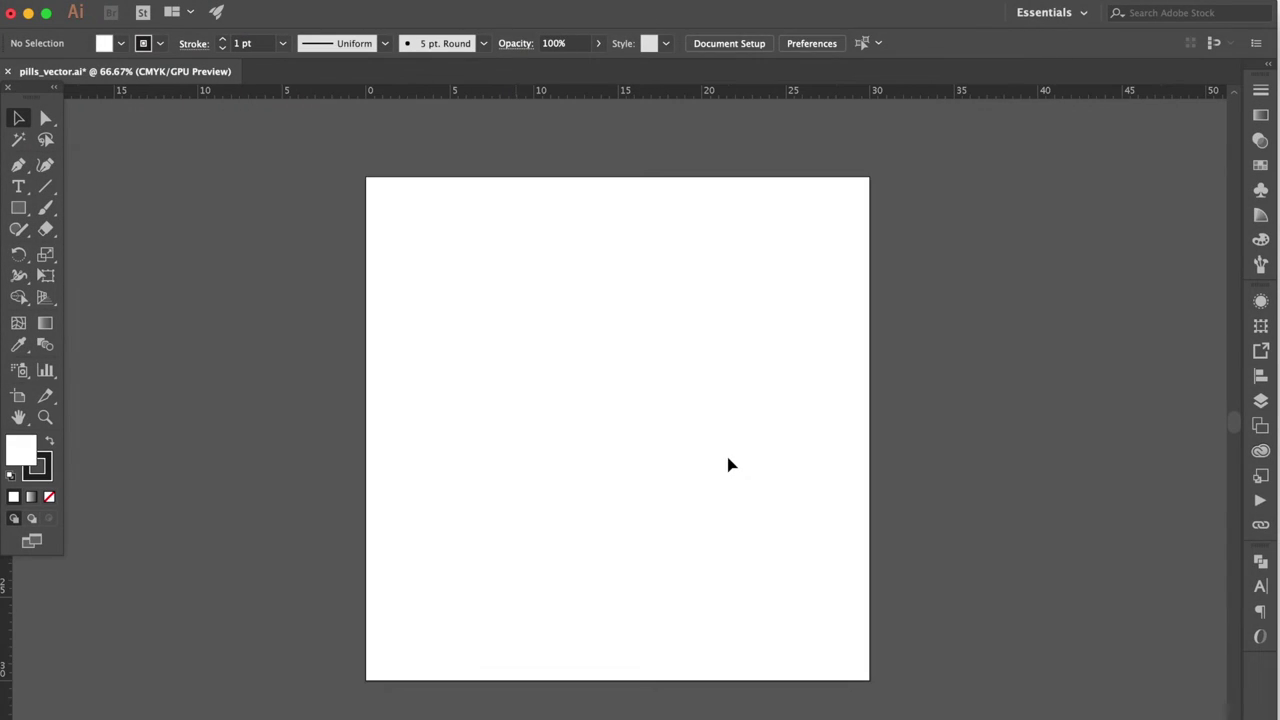
{"action": "left_click", "coordinate": [18, 207]}
Draw a rectangle over the whole artboard, give it a dark fill, and remove its stroke.
{"action": "left_click_drag", "start_coordinate": [366, 178], "coordinate": [869, 680]}
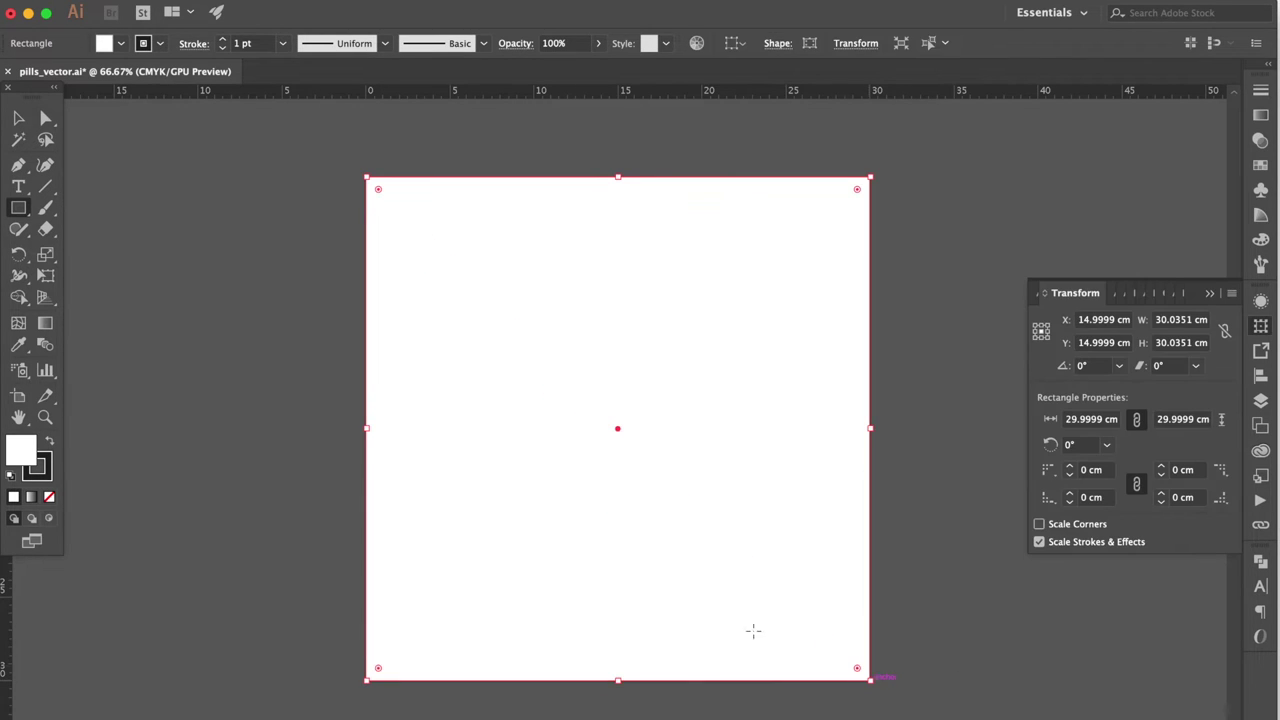
{"action": "left_click", "coordinate": [48, 444]}
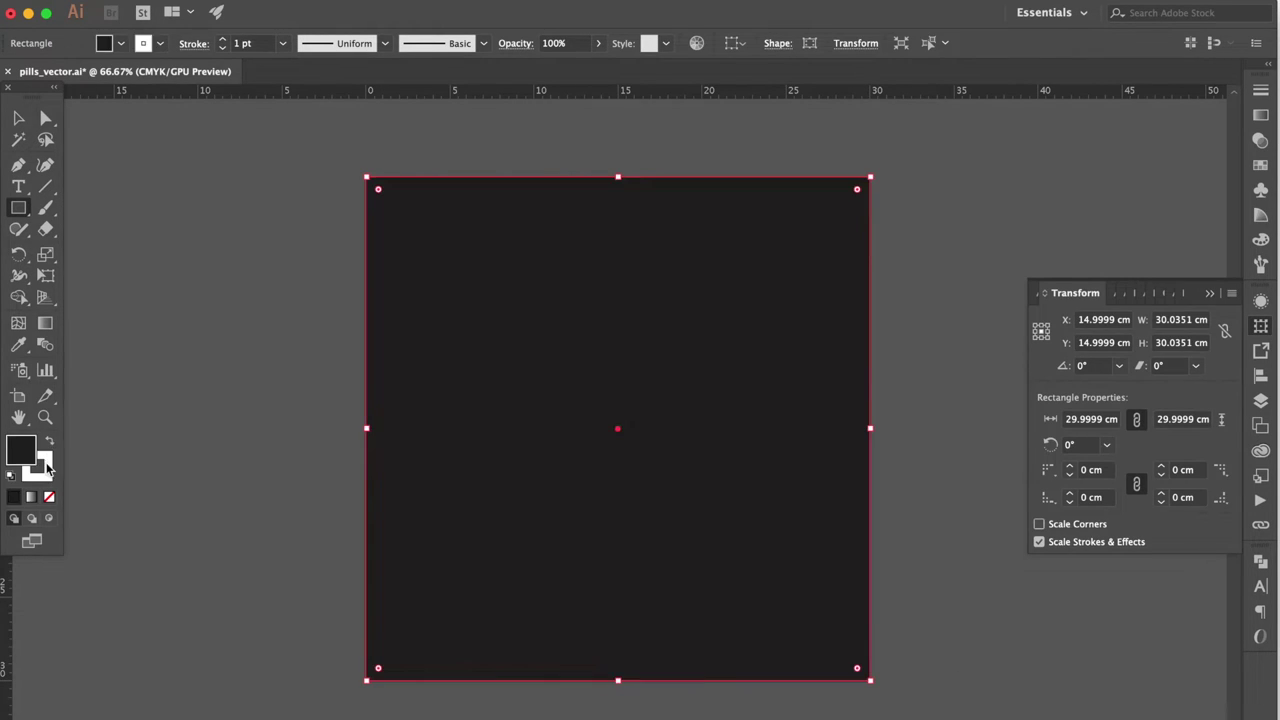
{"action": "left_click", "coordinate": [49, 497]}
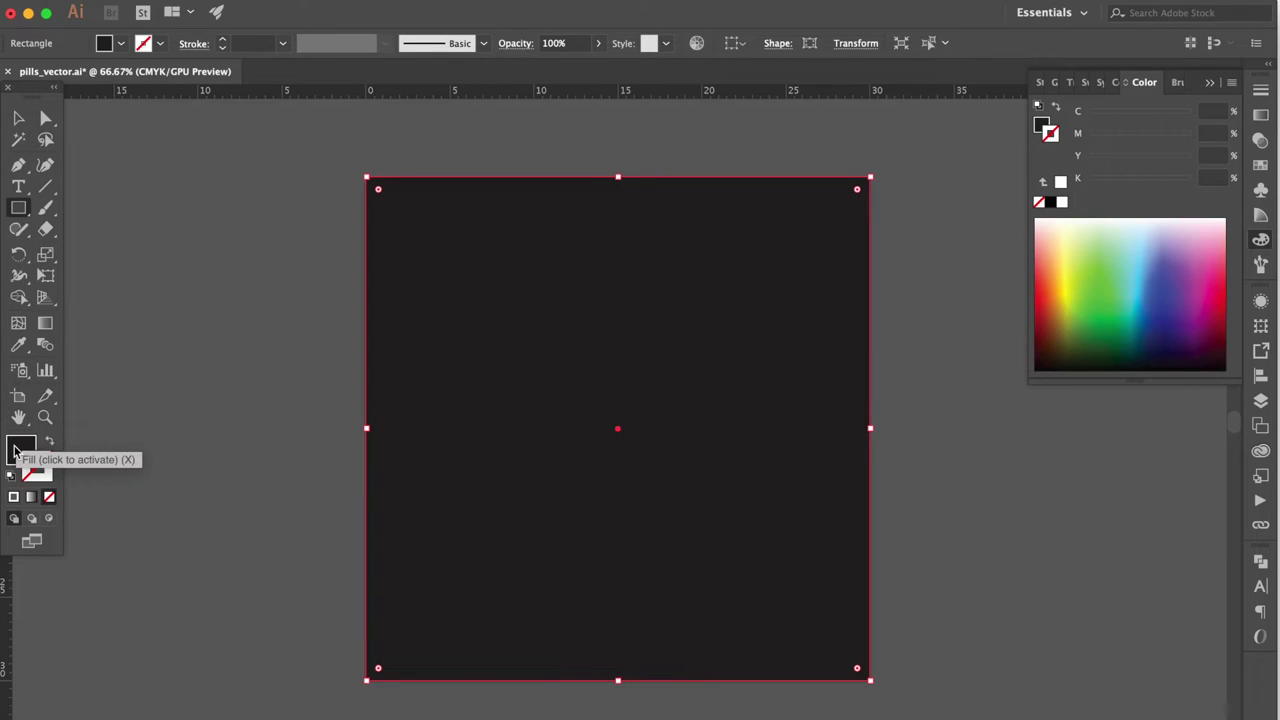
{"action": "left_click", "coordinate": [21, 446]}
{"action": "key", "text": "super+shift+a"}
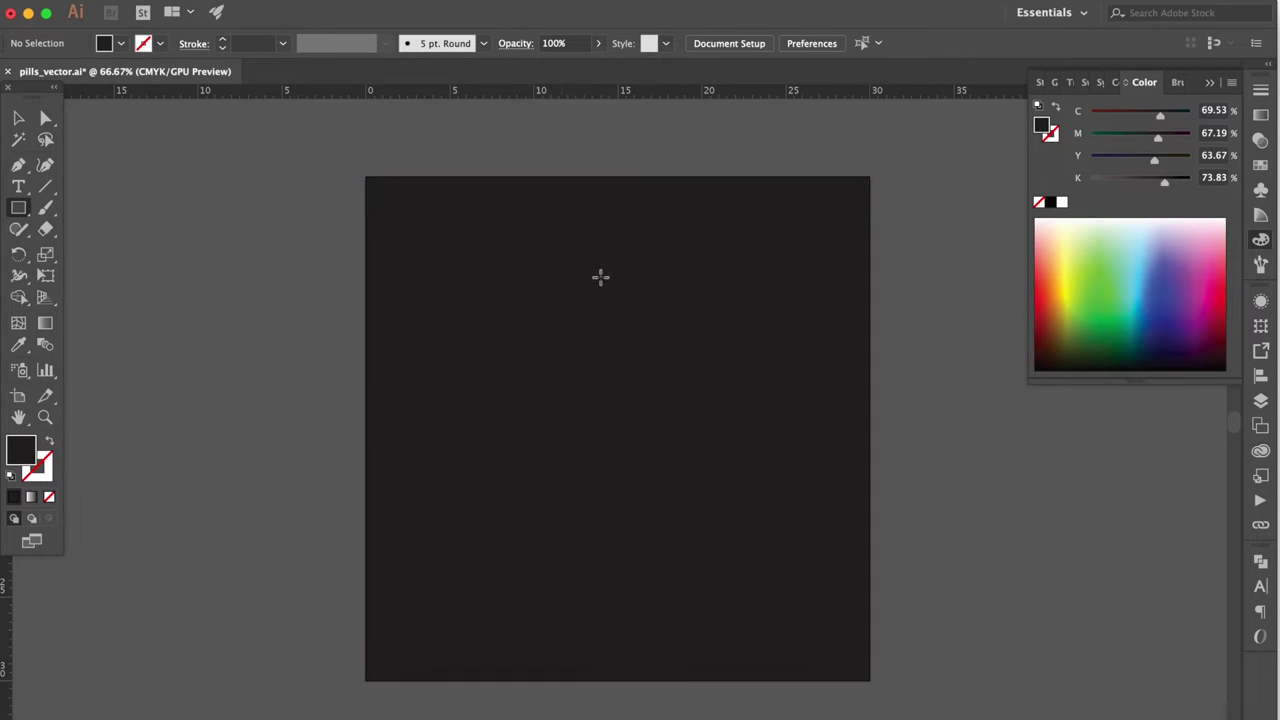
Set the fill to a blue swatch and draw a tall blue rectangle on the background.
{"action": "left_click", "coordinate": [1260, 164]}
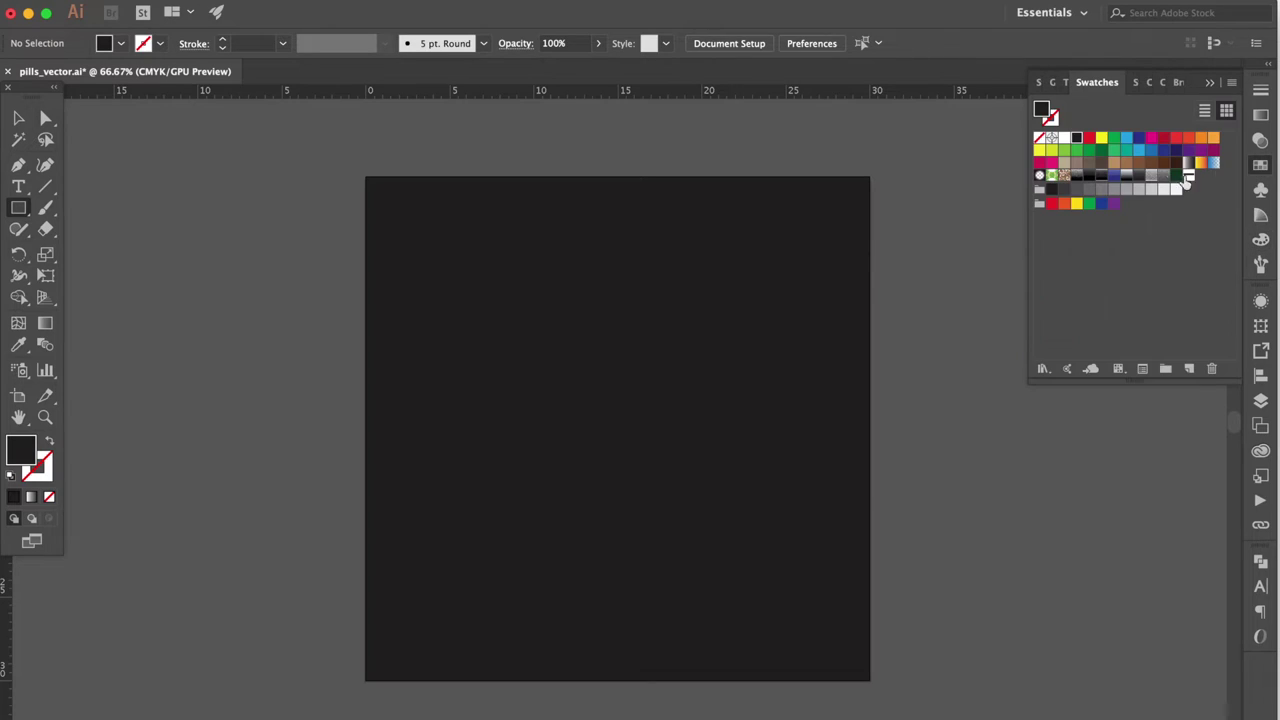
{"action": "left_click", "coordinate": [1140, 157]}
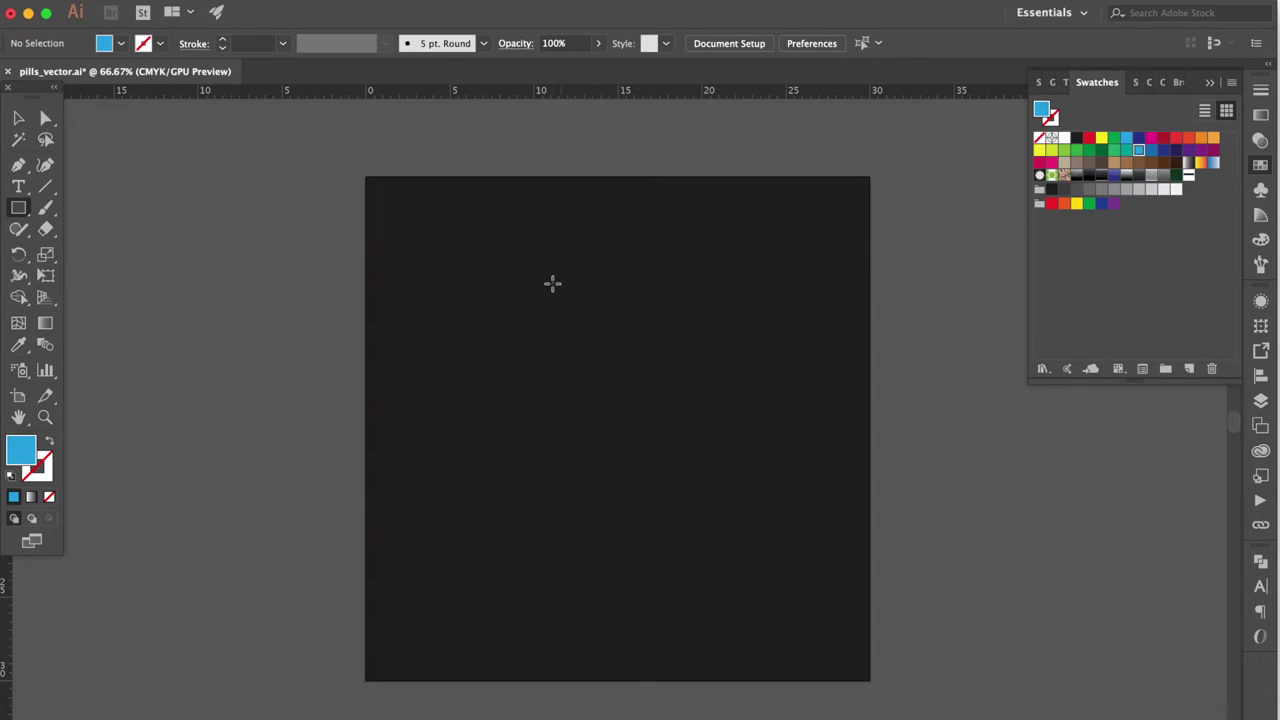
{"action": "key", "text": "shift+F8"}
{"action": "left_click_drag", "start_coordinate": [448, 243], "coordinate": [599, 612]}
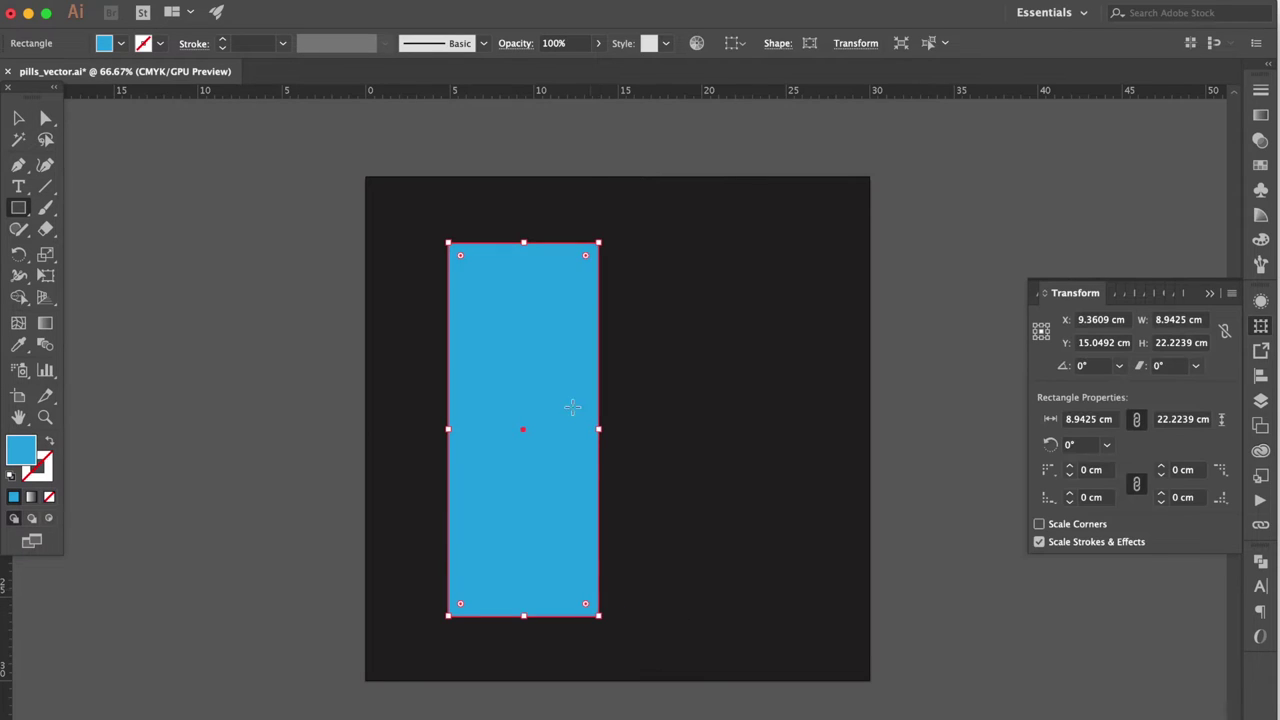
Round the tall rectangle's corners to 4.4712 cm and draw a rectangle over its top half.
{"action": "left_click_drag", "start_coordinate": [586, 252], "coordinate": [542, 480]}
{"action": "key", "text": "super+equal"}
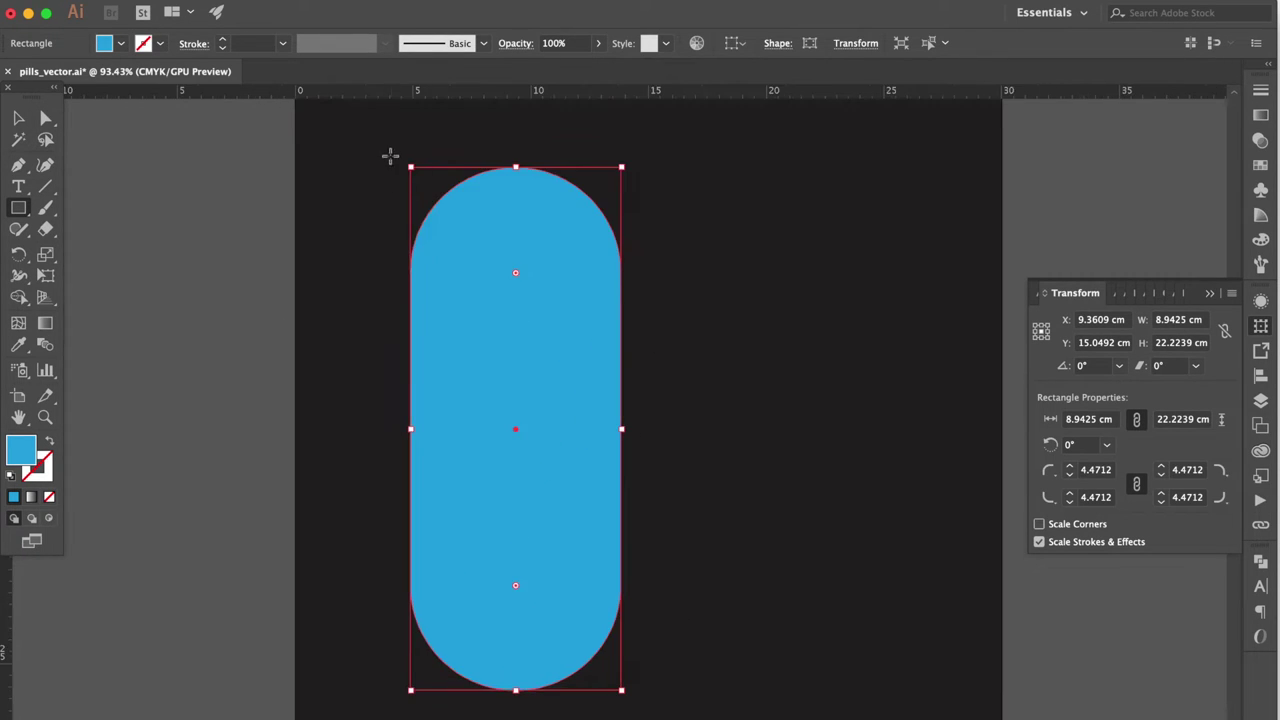
{"action": "mouse_move", "coordinate": [360, 146]}
{"action": "left_mouse_down"}
{"action": "mouse_move", "coordinate": [633, 411]}
{"action": "mouse_move", "coordinate": [694, 437]}
{"action": "mouse_move", "coordinate": [673, 428]}
{"action": "left_mouse_up"}
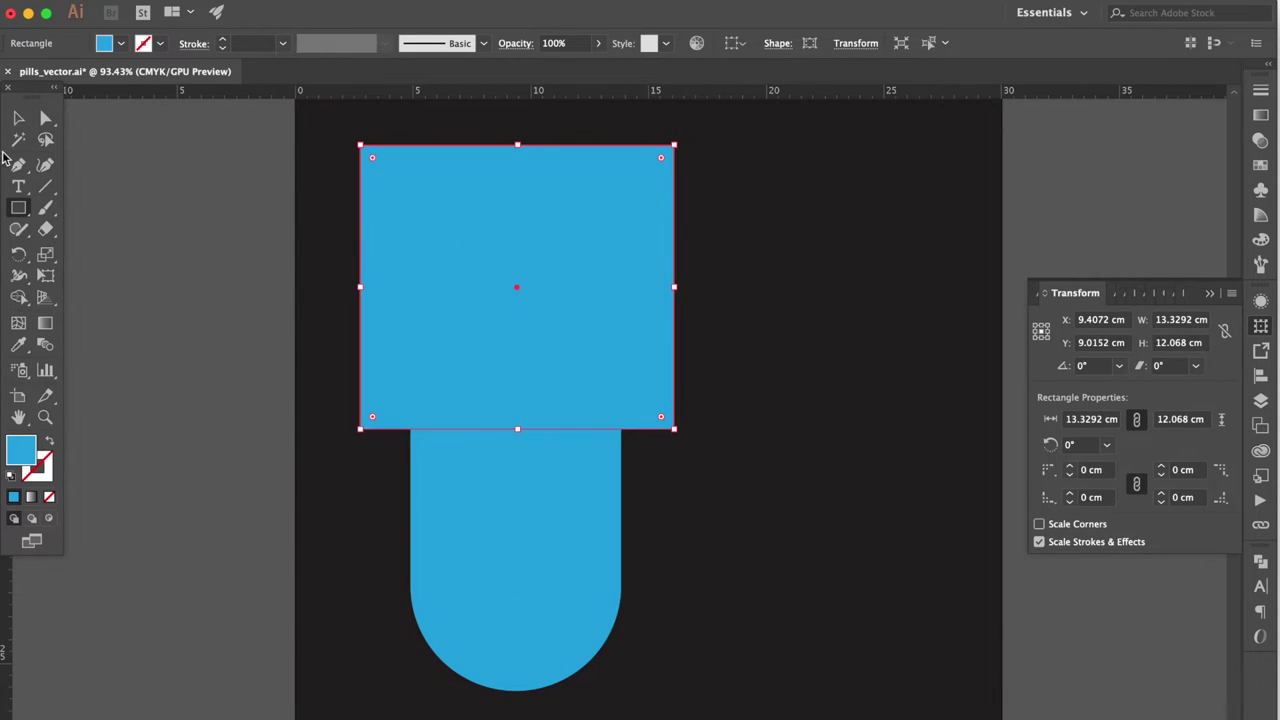
Divide the pill with the overlapping rectangle via Pathfinder, ungroup, and delete the leftover piece.
{"action": "left_click", "coordinate": [20, 120]}
{"action": "left_click", "coordinate": [547, 512], "text": "shift"}
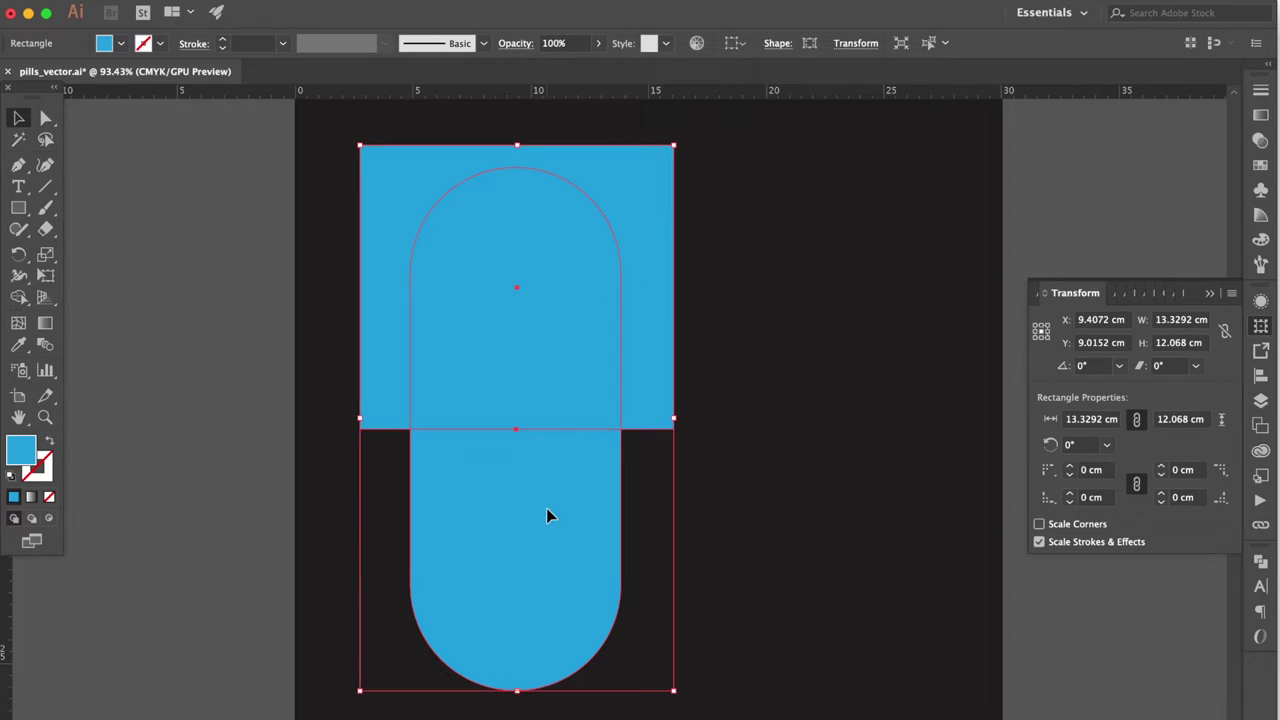
{"action": "left_click", "coordinate": [1260, 561]}
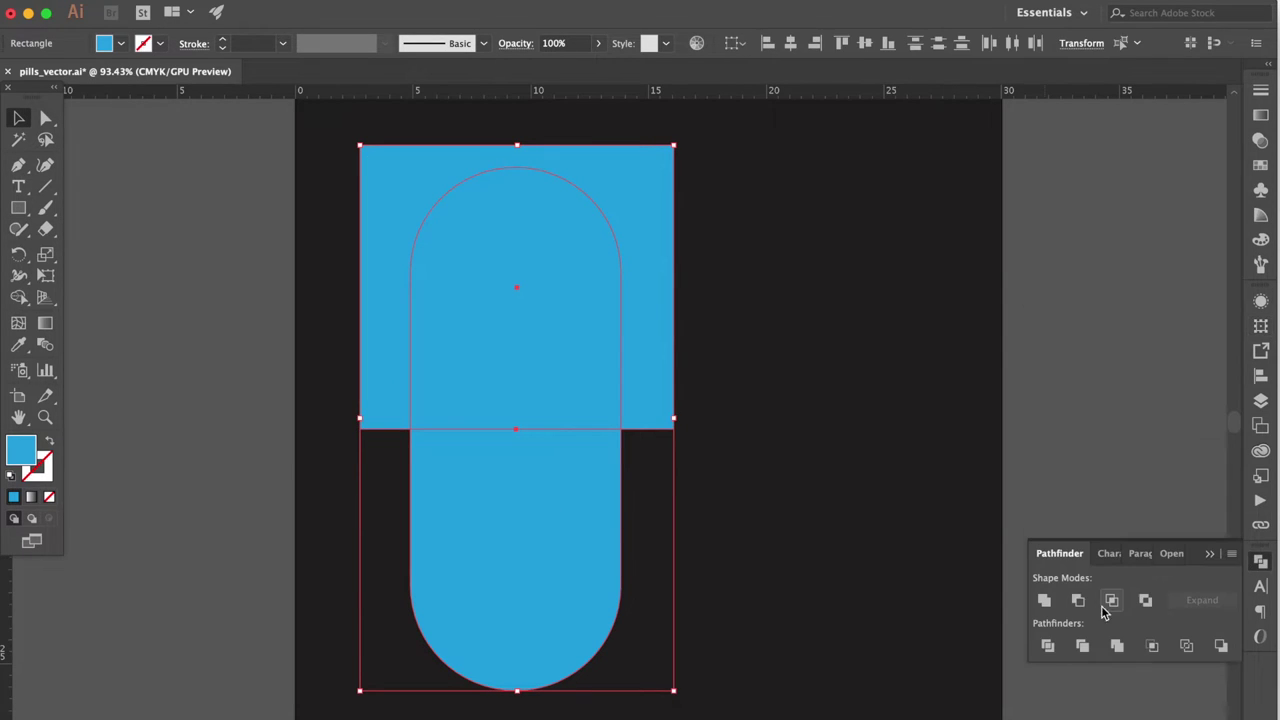
{"action": "left_click", "coordinate": [1048, 648]}
{"action": "right_click", "coordinate": [614, 447]}
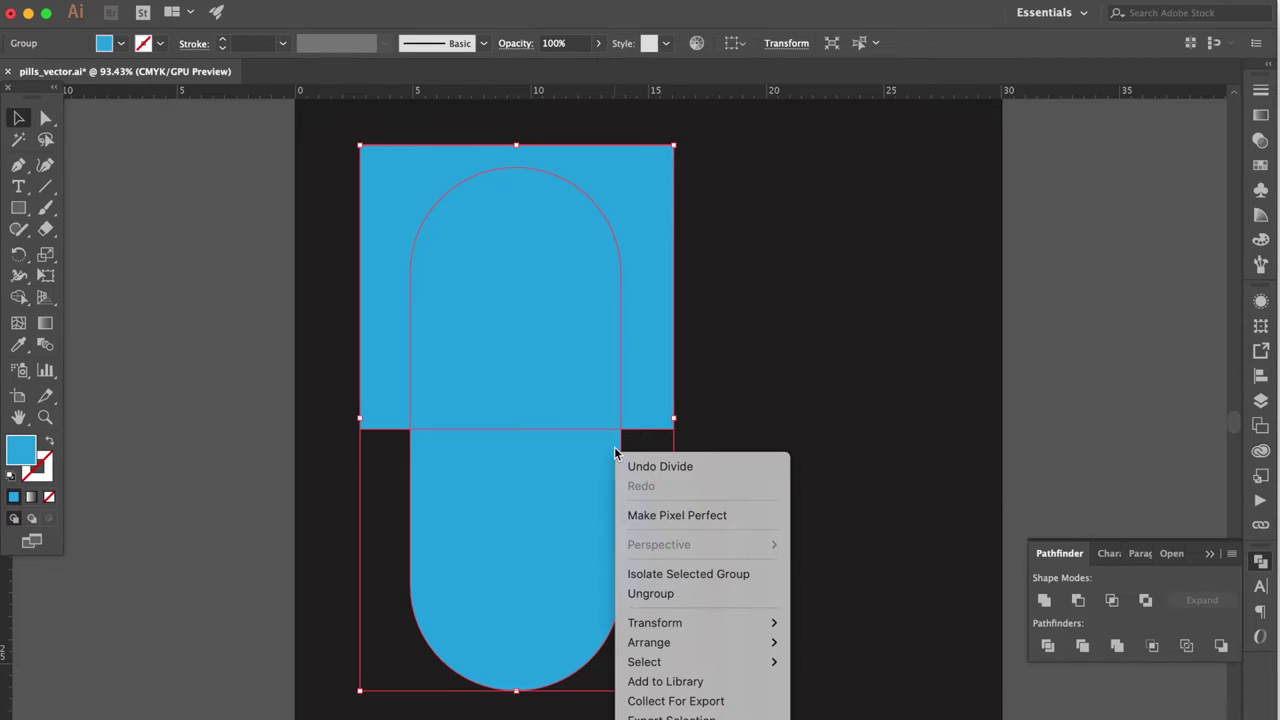
{"action": "left_click", "coordinate": [668, 594]}
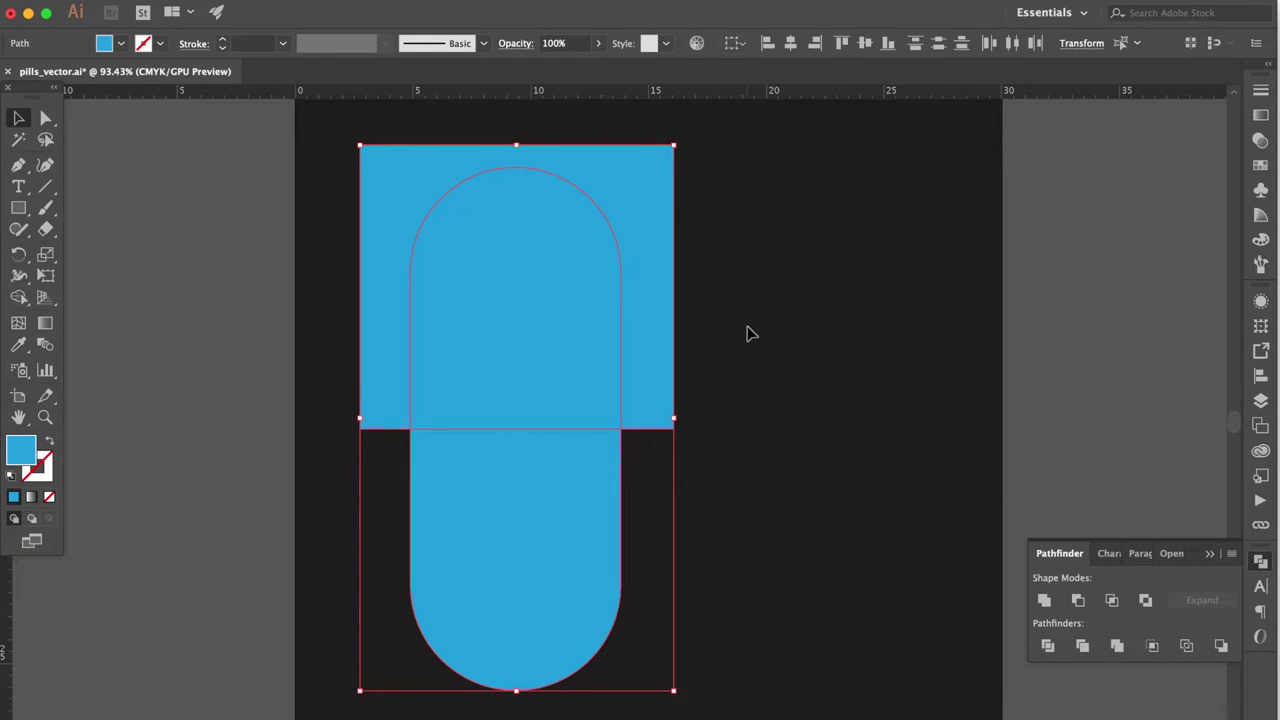
{"action": "left_click", "coordinate": [749, 334]}
{"action": "left_click", "coordinate": [650, 277]}
{"action": "key", "text": "Delete"}
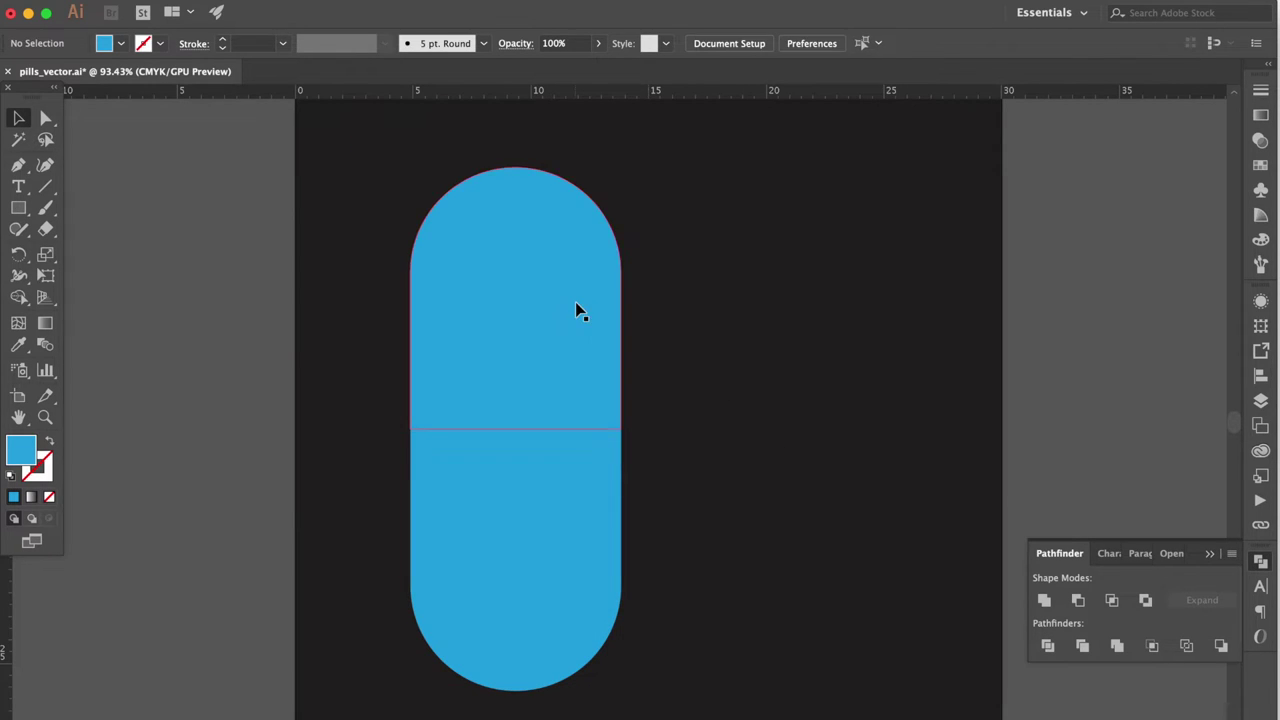
Enlarge the pill's bottom half slightly and reposition it under the top half.
{"action": "left_click", "coordinate": [578, 318]}
{"action": "left_click", "coordinate": [563, 505]}
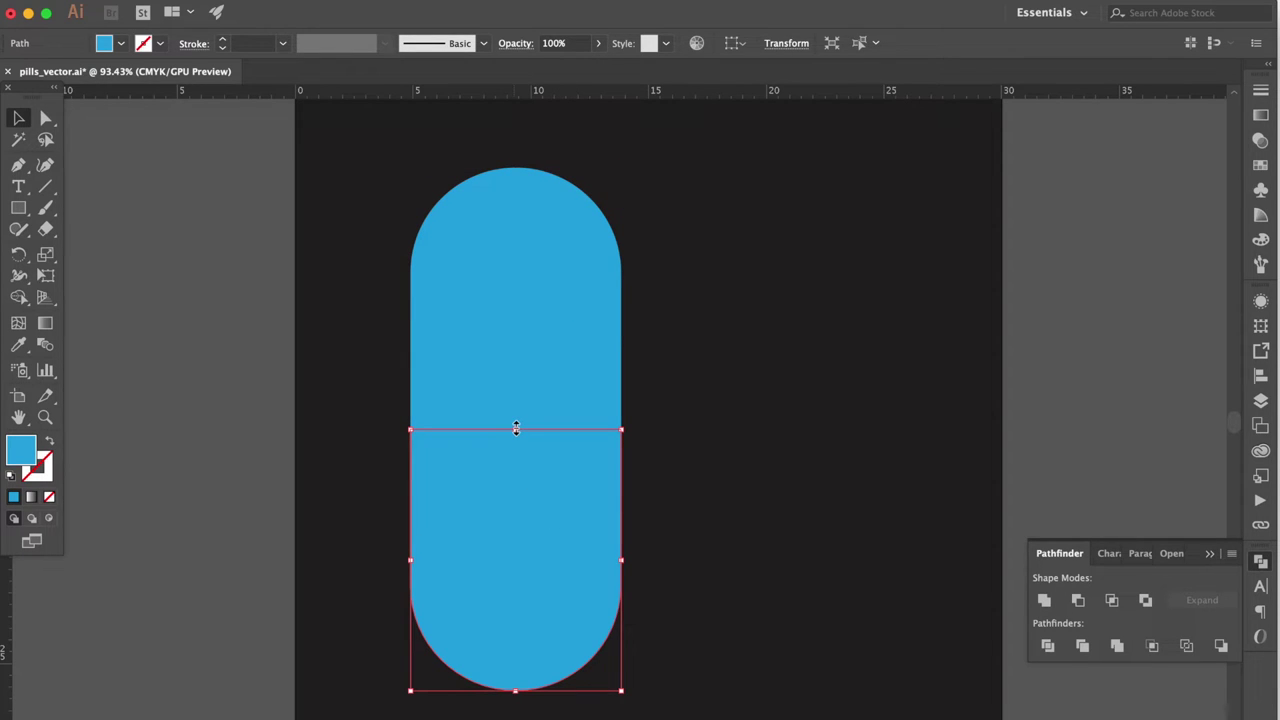
{"action": "left_click_drag", "start_coordinate": [516, 428], "coordinate": [515, 416]}
{"action": "left_click_drag", "start_coordinate": [526, 502], "coordinate": [525, 511]}
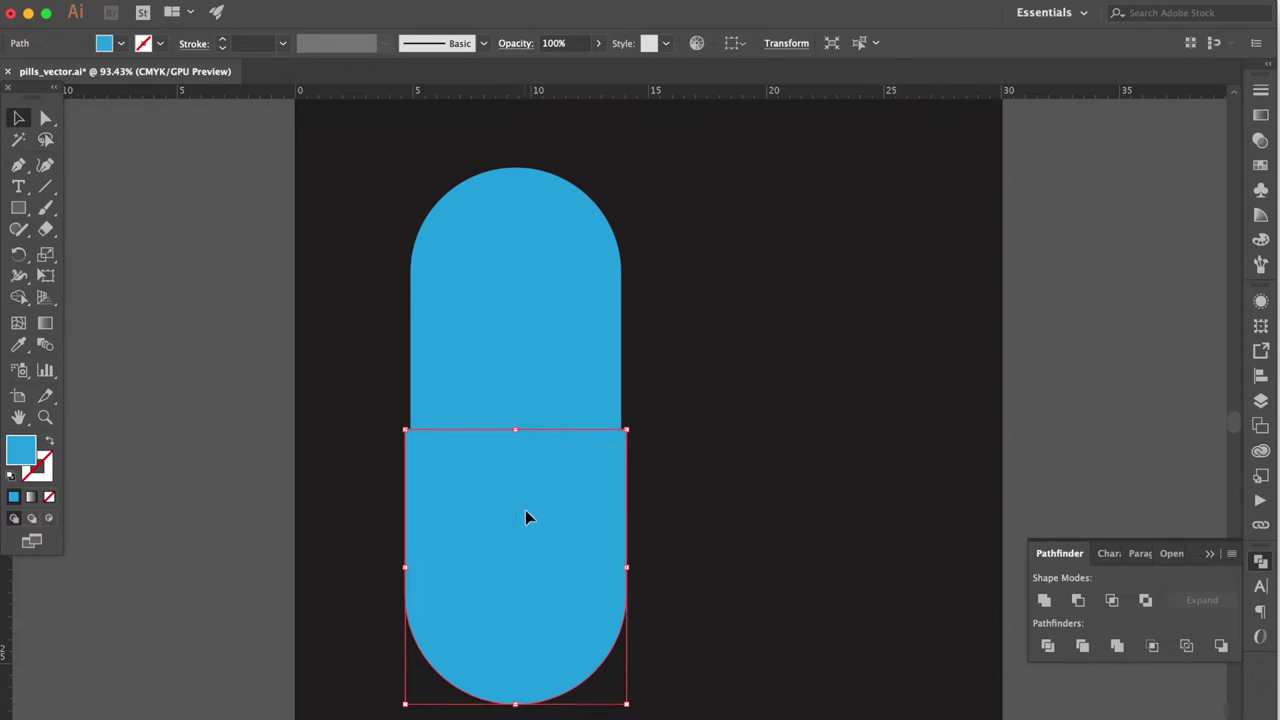
{"action": "left_click", "coordinate": [680, 456]}
{"action": "scroll", "coordinate": [680, 452], "scroll_direction": "down", "scroll_amount": 1}
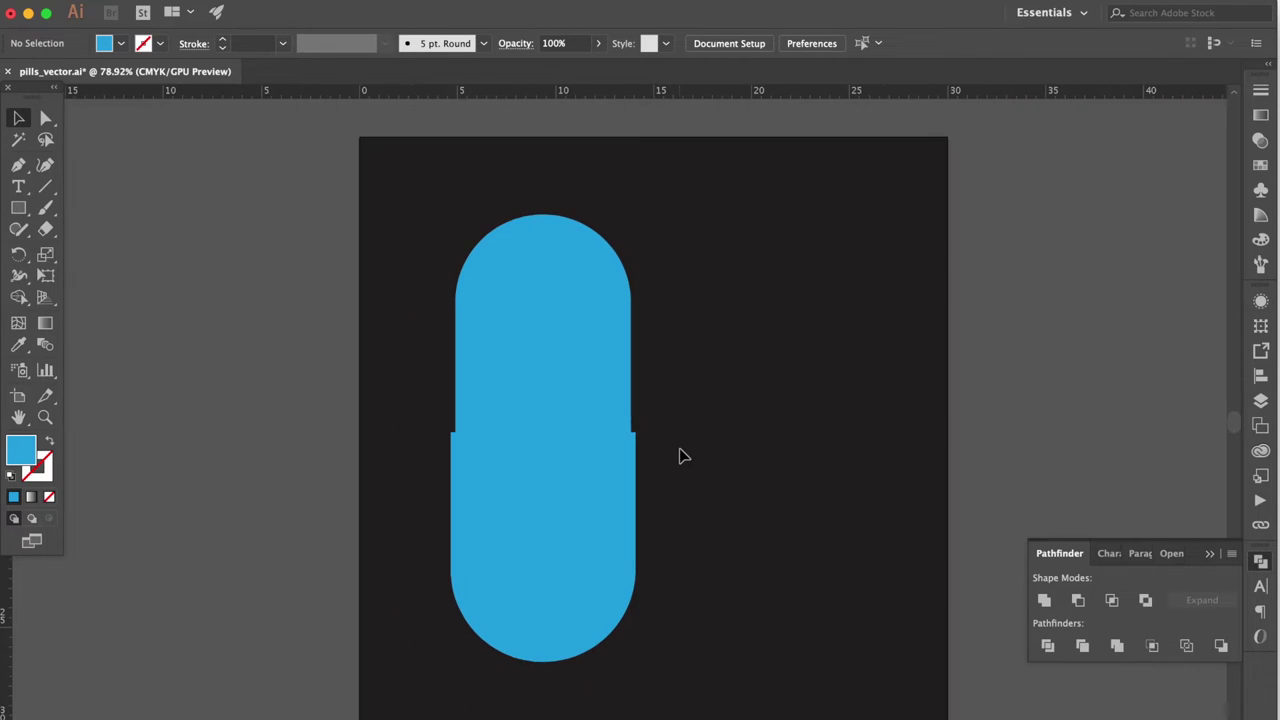
Cut away the capsule's left half using a covering rectangle and the Shape Builder tool.
{"action": "left_click", "coordinate": [18, 207]}
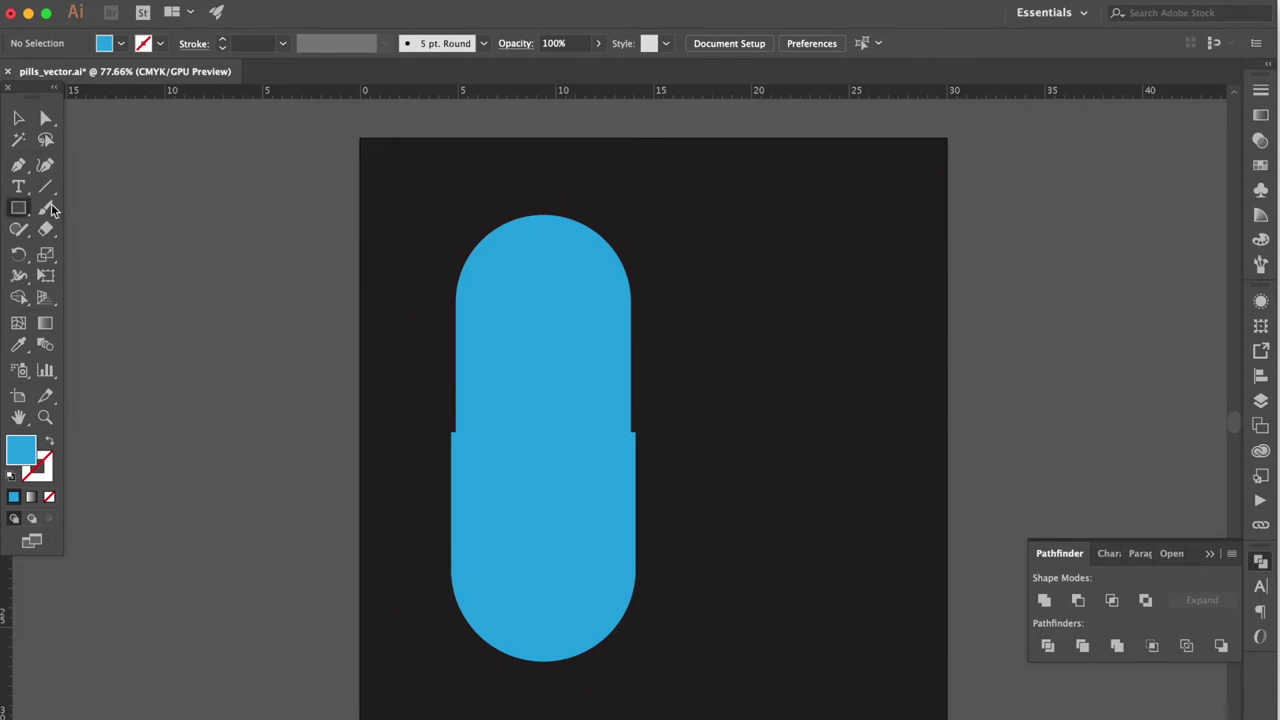
{"action": "left_click_drag", "start_coordinate": [413, 202], "coordinate": [543, 701]}
{"action": "left_click", "coordinate": [18, 118]}
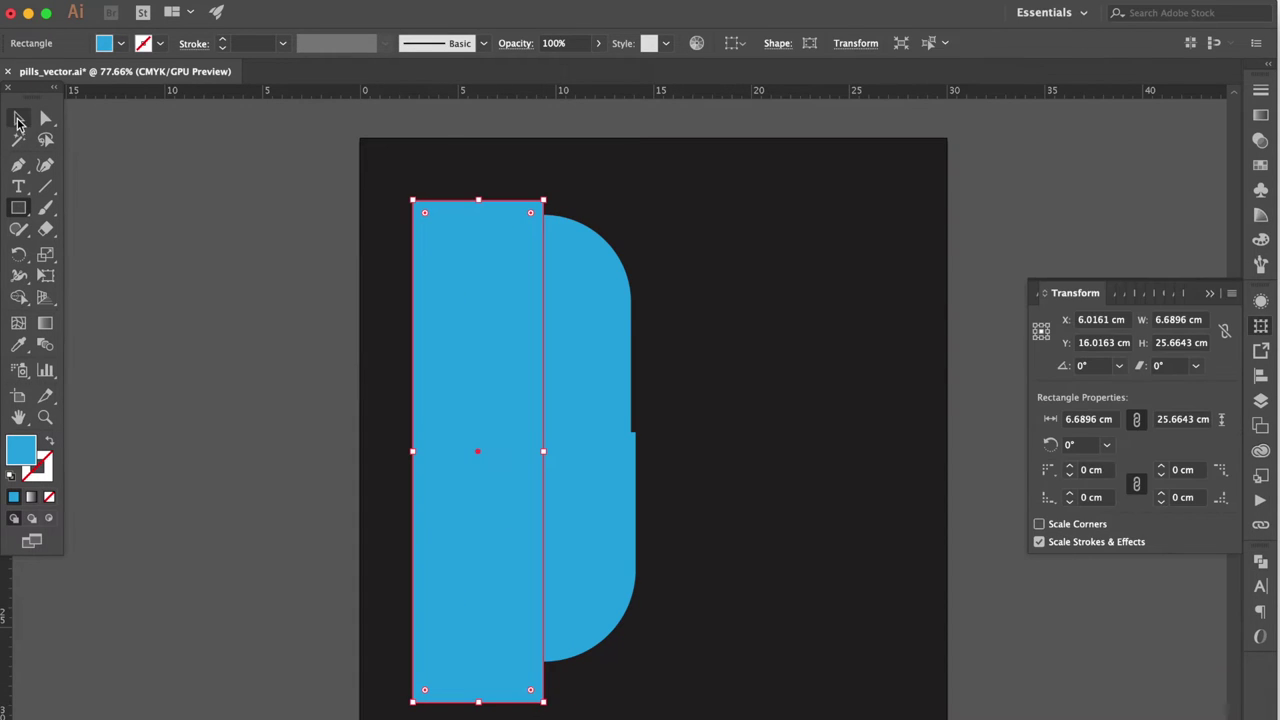
{"action": "key", "text": "super+y"}
{"action": "left_click_drag", "start_coordinate": [660, 404], "coordinate": [548, 474]}
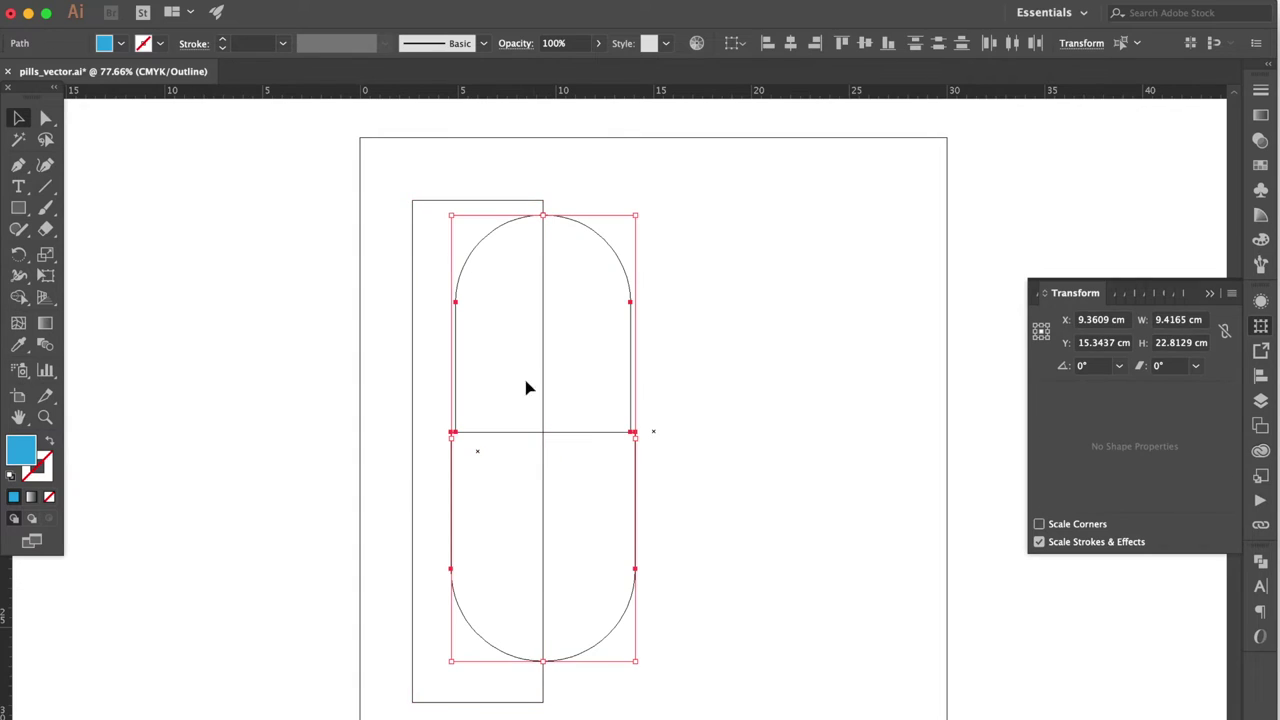
{"action": "key", "text": "super+y"}
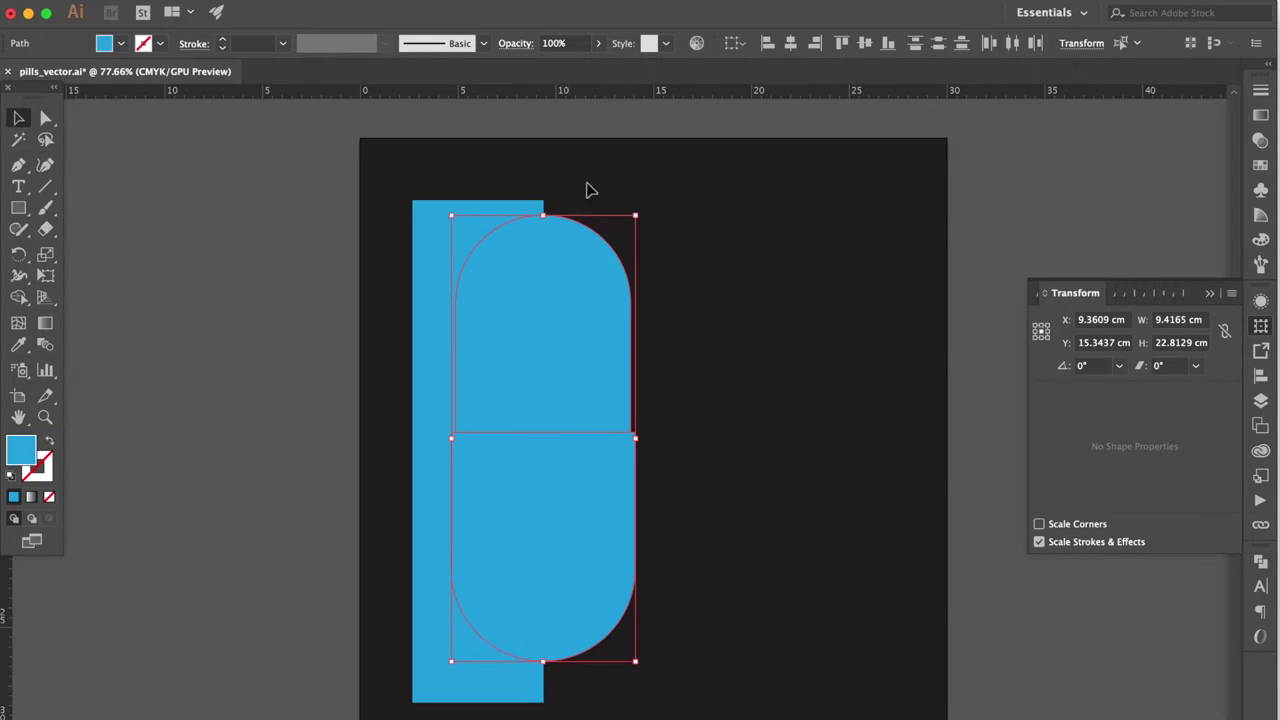
{"action": "left_click_drag", "start_coordinate": [574, 191], "coordinate": [510, 580]}
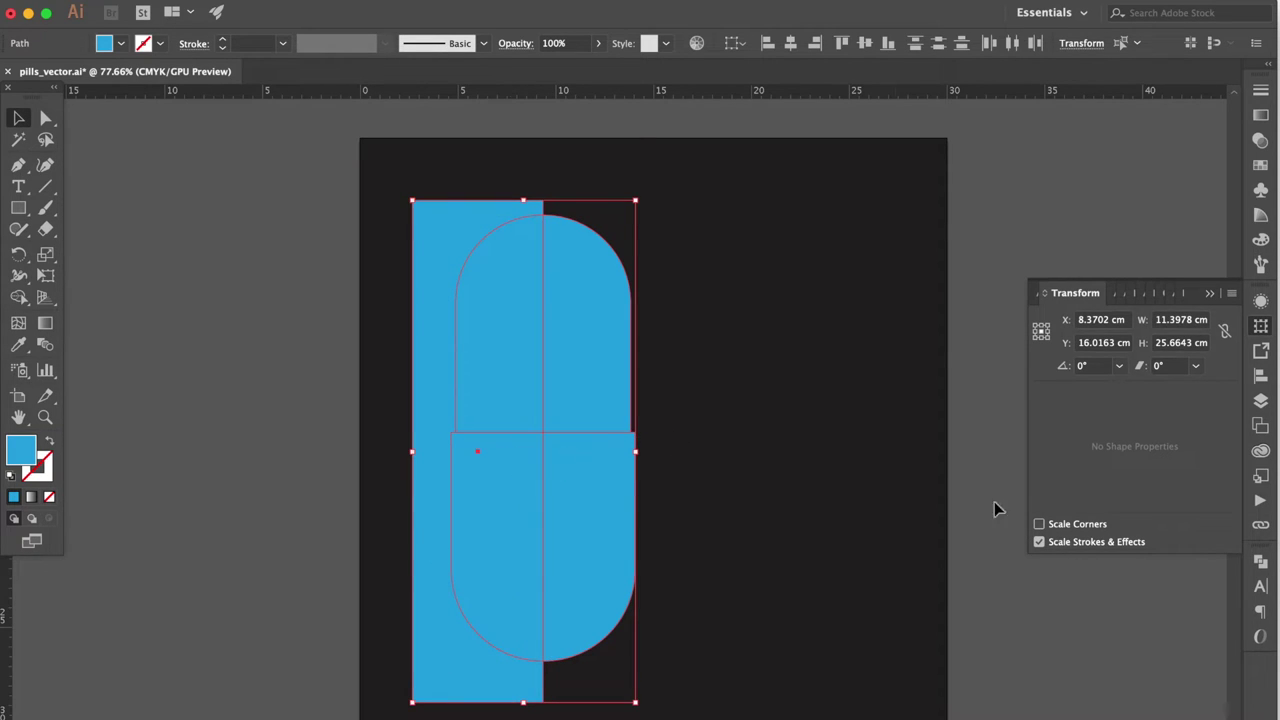
{"action": "left_click", "coordinate": [18, 297]}
{"action": "mouse_move", "coordinate": [491, 195]}
{"action": "left_mouse_down"}
{"action": "mouse_move", "coordinate": [501, 416]}
{"action": "mouse_move", "coordinate": [489, 531]}
{"action": "left_mouse_up"}
Place a copy of the half-capsule left of the artboard, then open Effect > 3D > Revolve.
{"action": "left_click", "coordinate": [18, 118]}
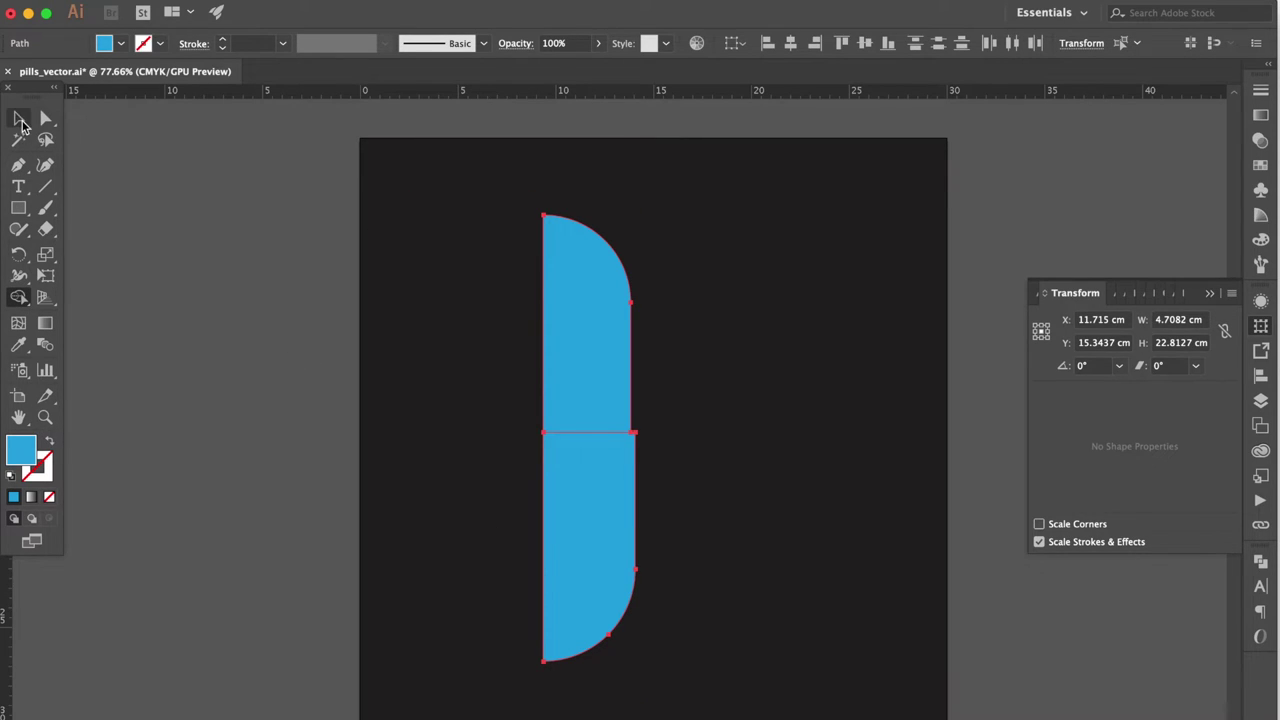
{"action": "left_click_drag", "start_coordinate": [606, 524], "coordinate": [253, 524]}
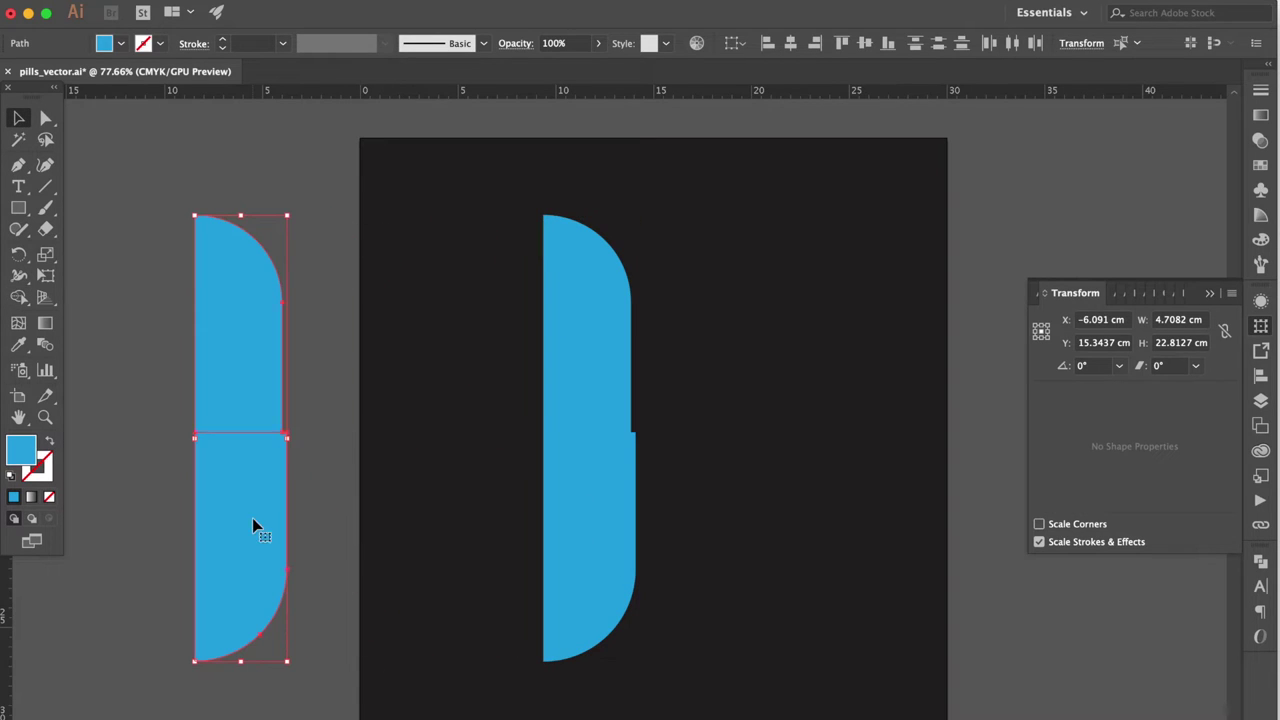
{"action": "left_click", "coordinate": [580, 391]}
{"action": "left_click", "coordinate": [585, 517], "text": "shift"}
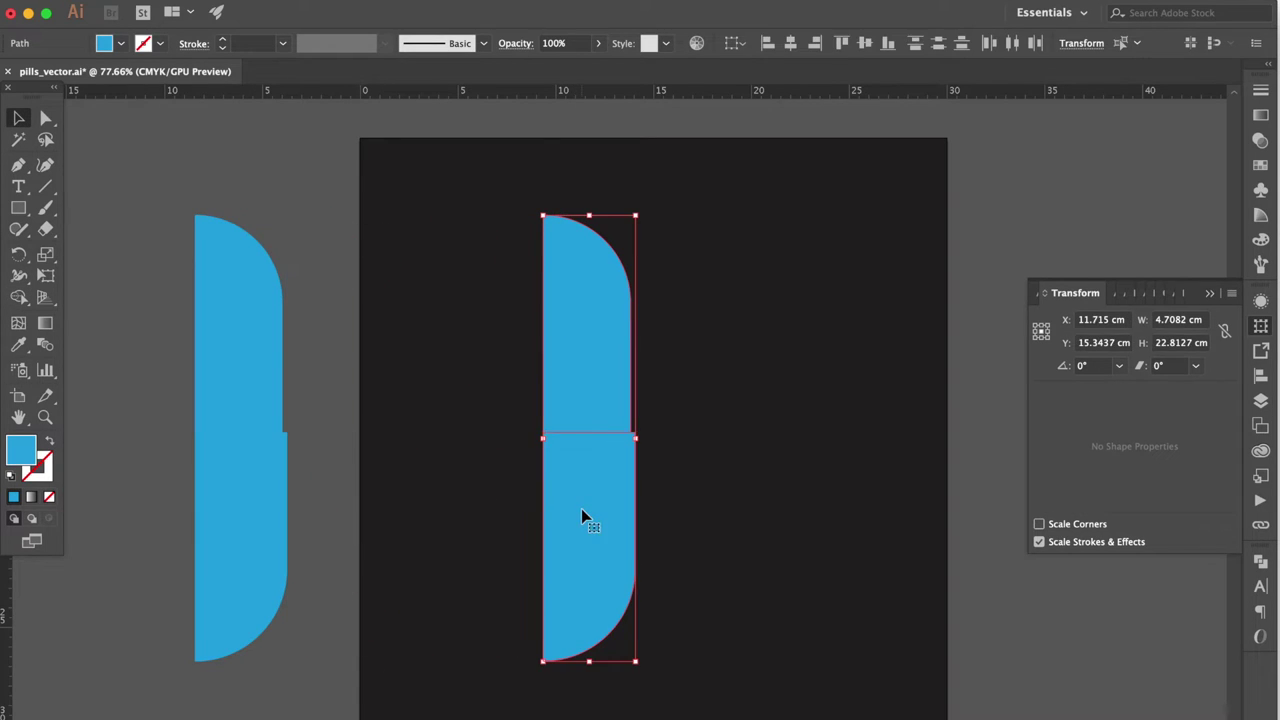
{"action": "scroll", "coordinate": [585, 223], "scroll_direction": "right", "scroll_amount": 5}
{"action": "scroll", "coordinate": [585, 223], "scroll_direction": "right", "scroll_amount": 2}
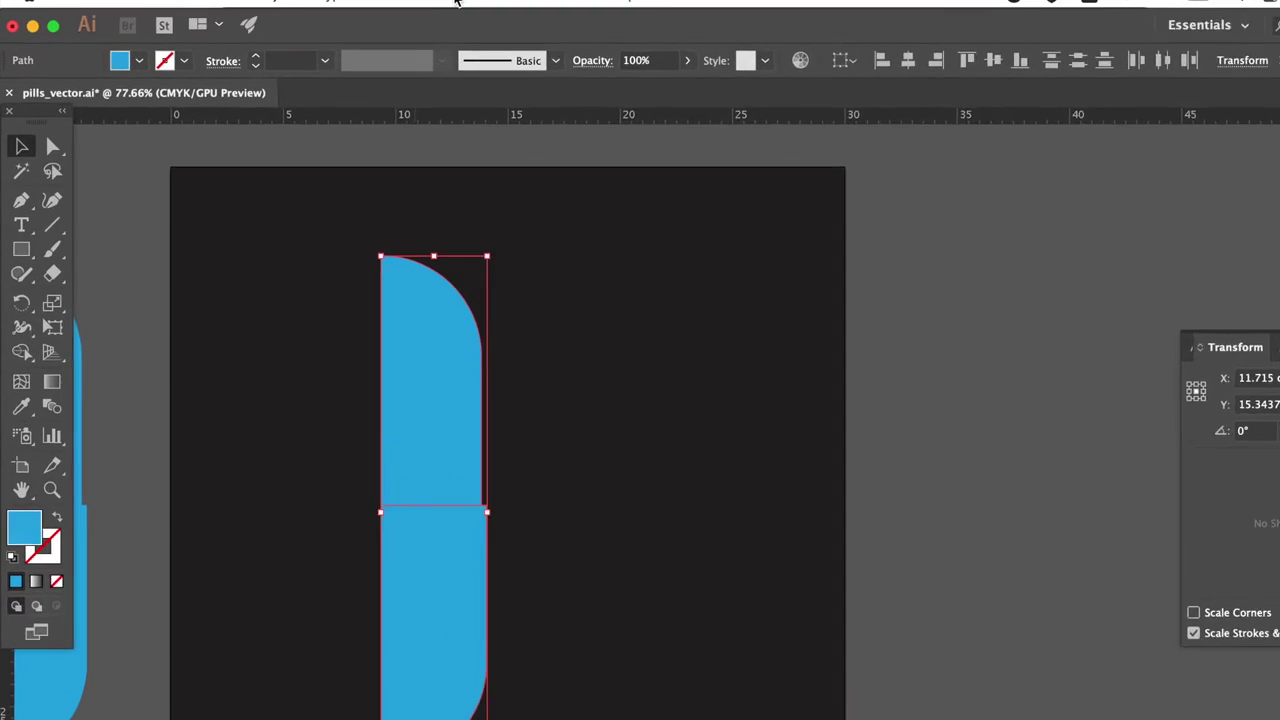
{"action": "left_click", "coordinate": [589, 16]}
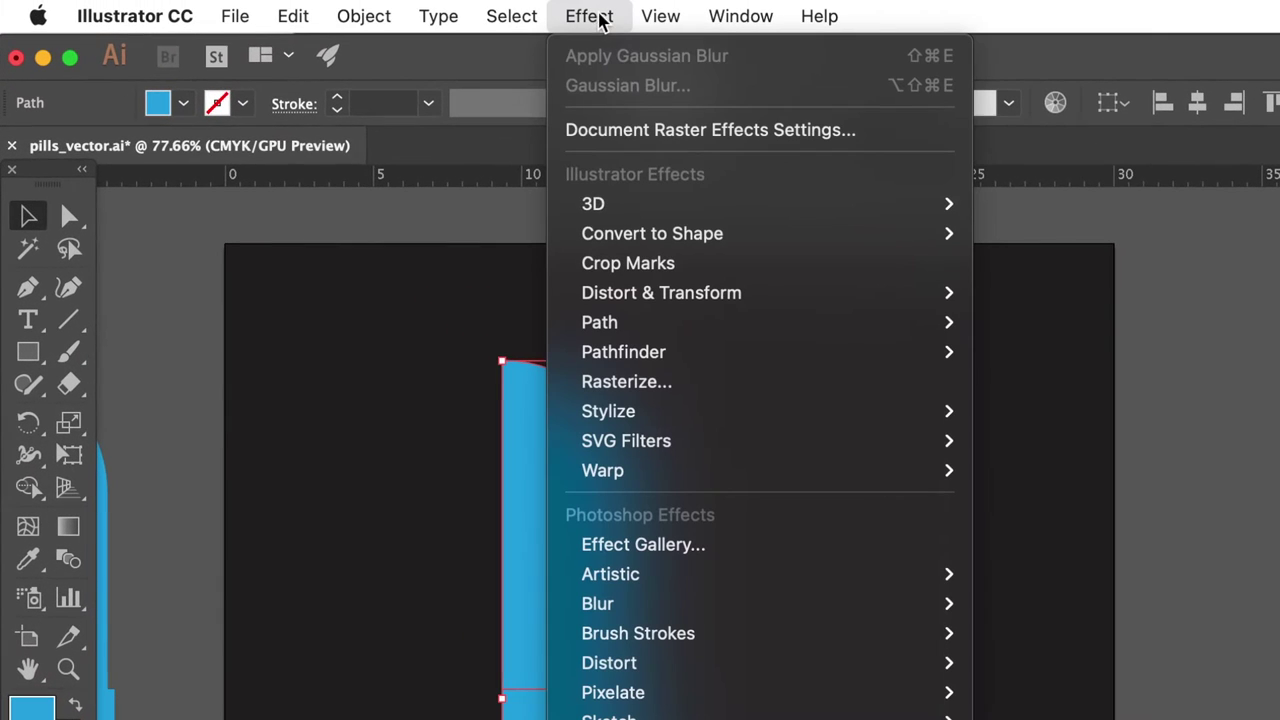
{"action": "mouse_move", "coordinate": [728, 200]}
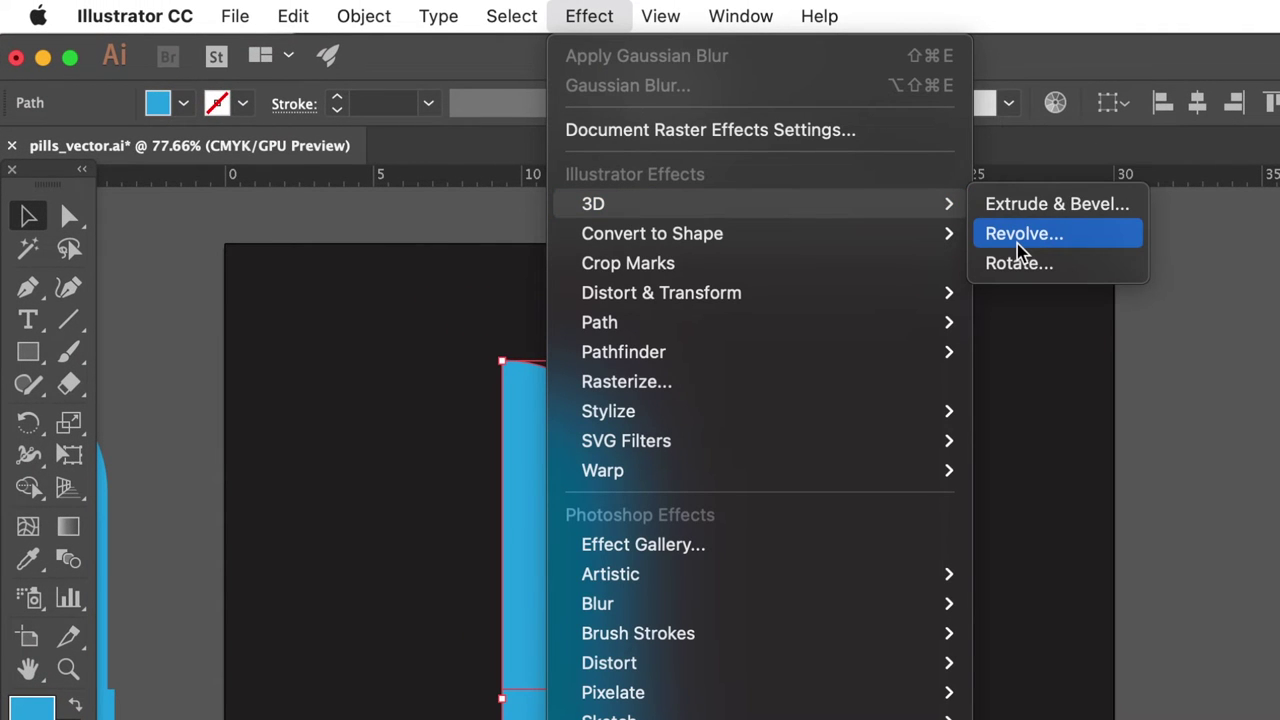
{"action": "left_click", "coordinate": [1022, 236]}
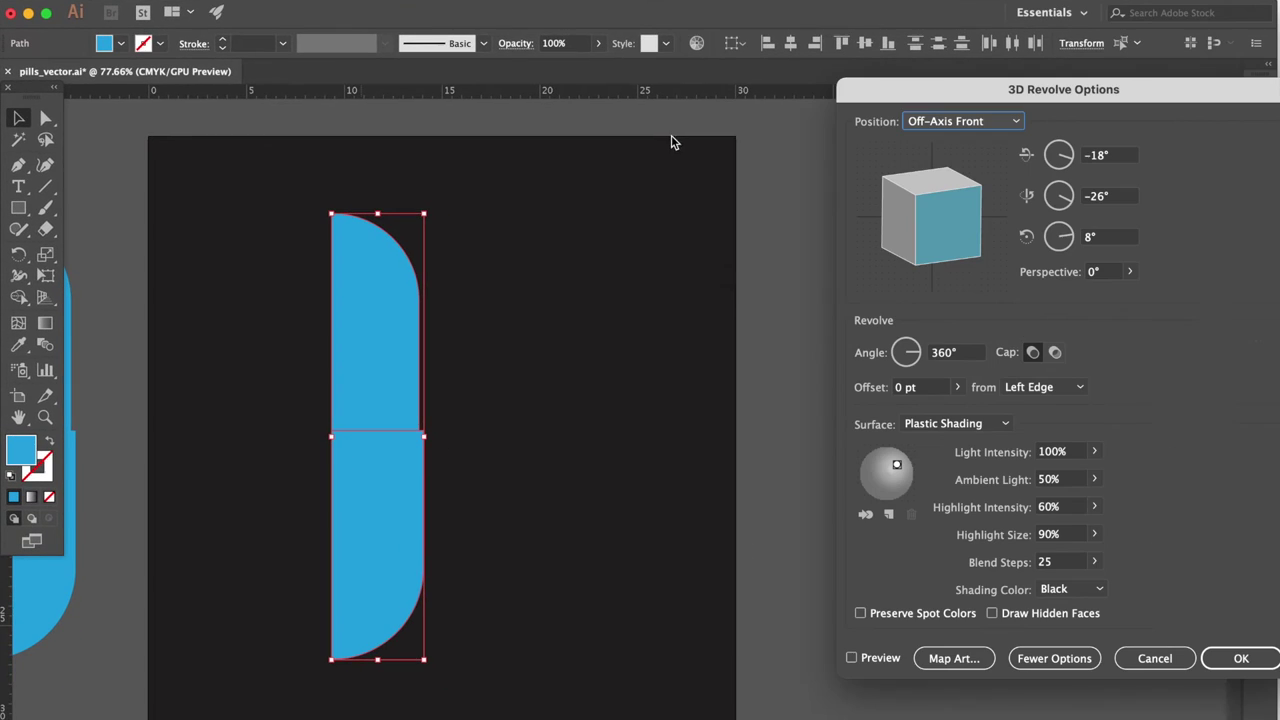
Preview the revolve, move the light right, and set Ambient Light 40% and Highlight Intensity 85%.
{"action": "left_click", "coordinate": [878, 656]}
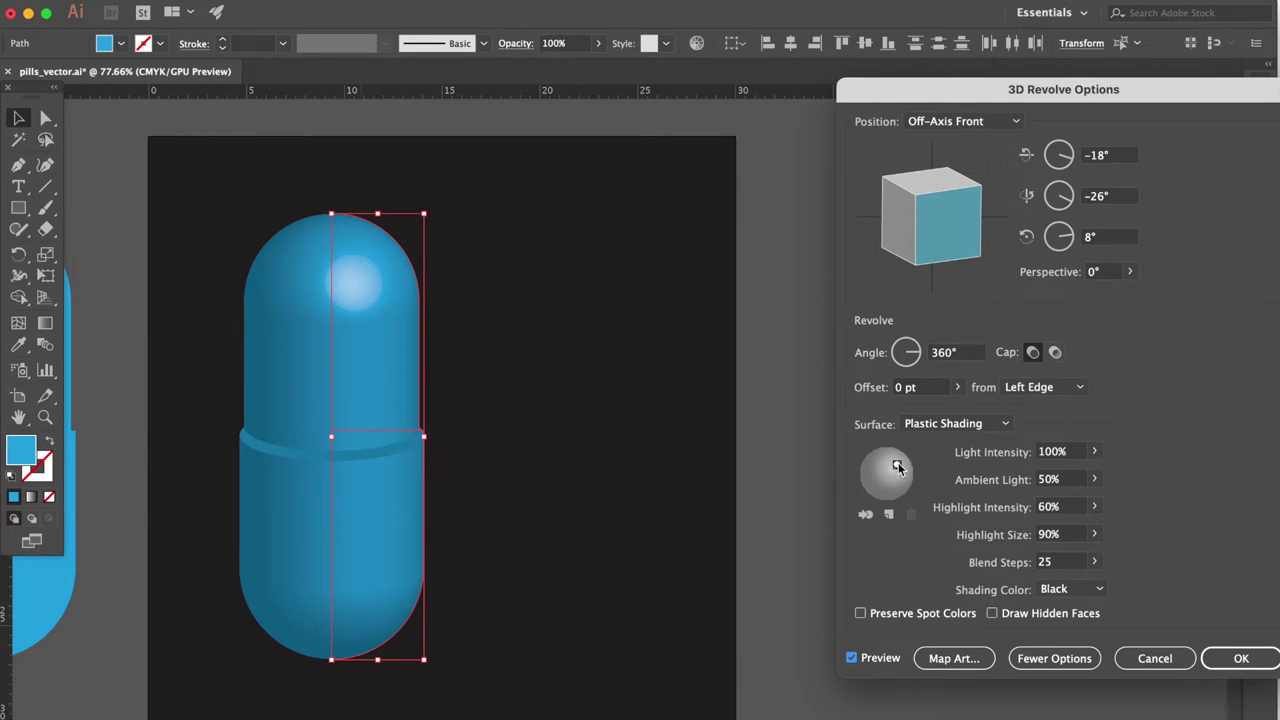
{"action": "left_click_drag", "start_coordinate": [899, 467], "coordinate": [914, 476]}
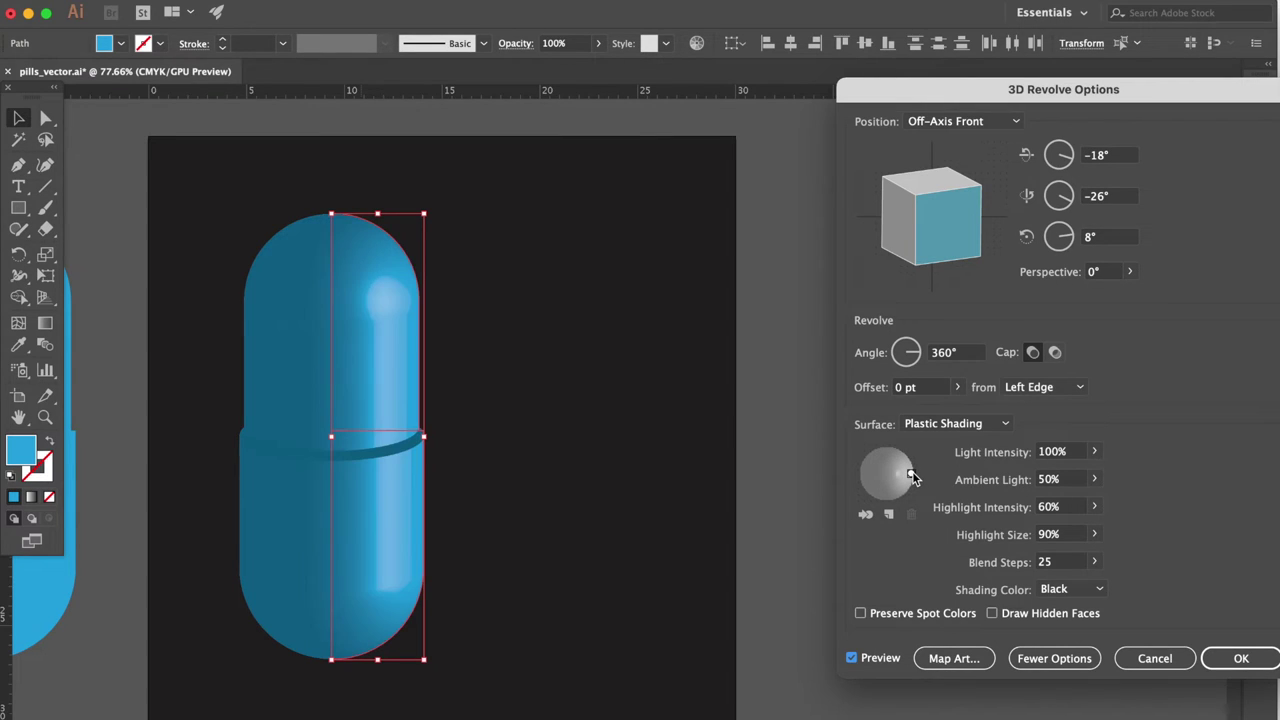
{"action": "left_click", "coordinate": [1094, 480]}
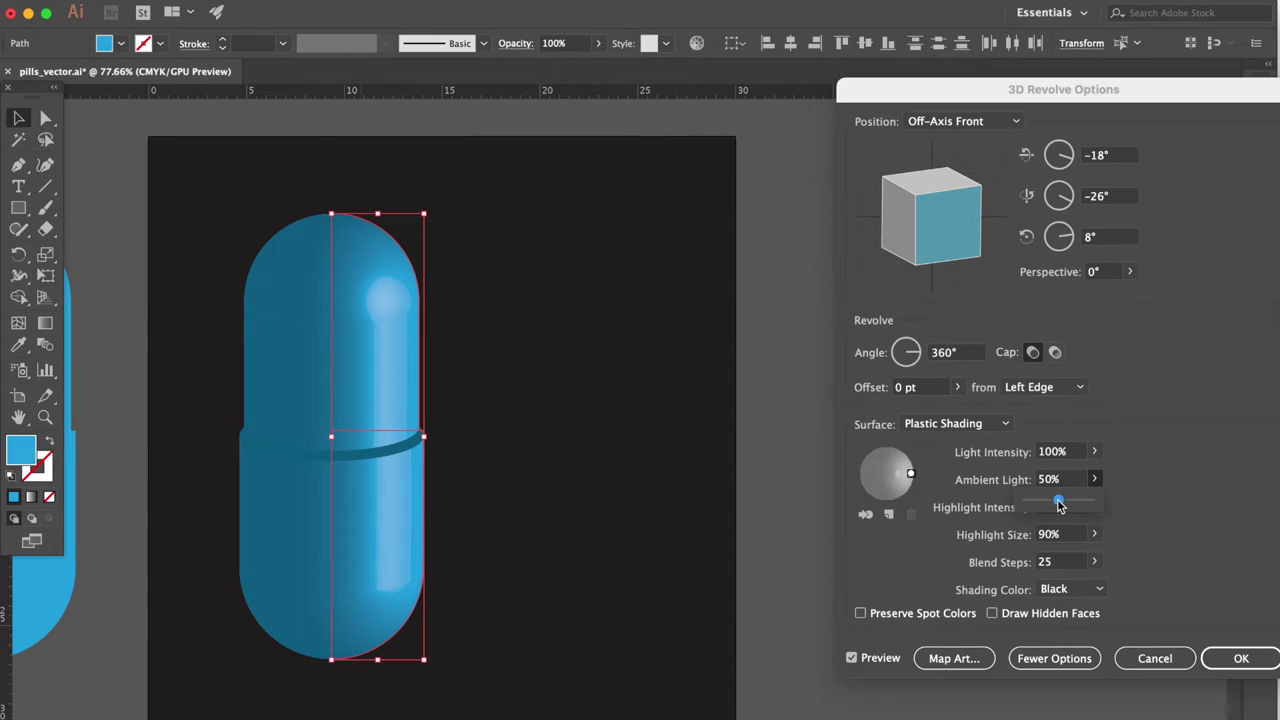
{"action": "left_click_drag", "start_coordinate": [1060, 506], "coordinate": [1055, 507]}
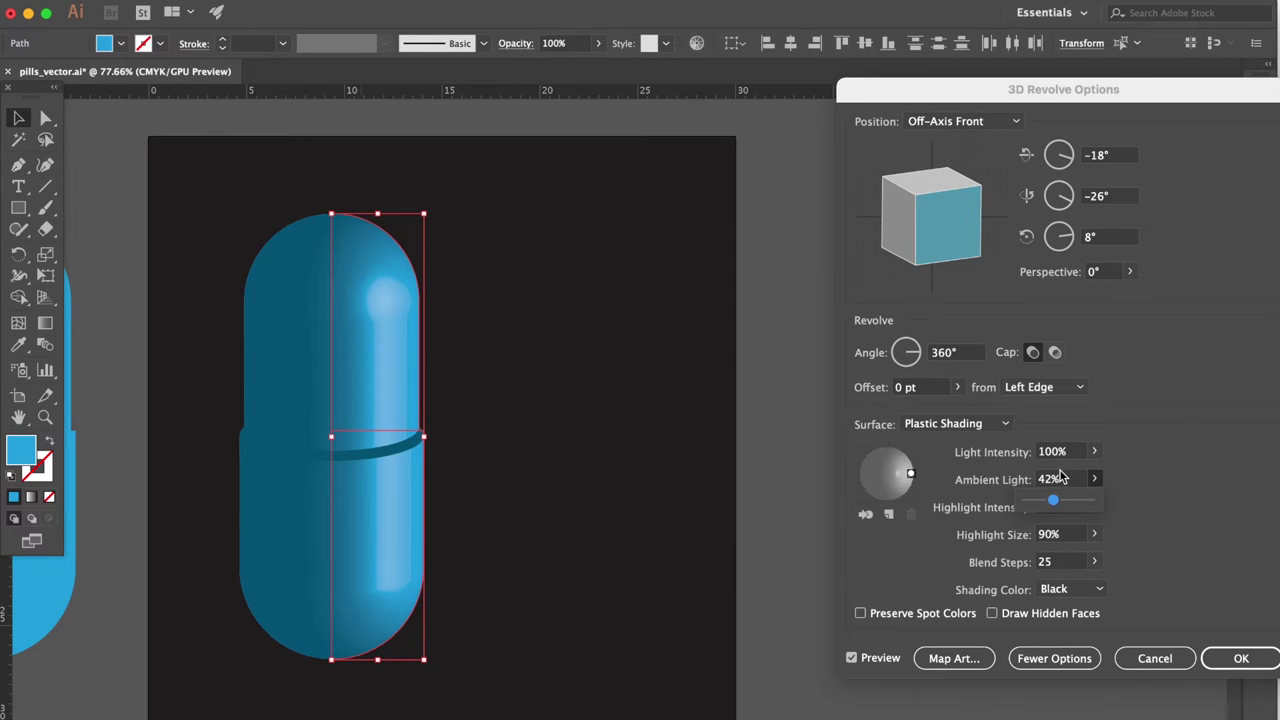
{"action": "left_click", "coordinate": [1062, 480]}
{"action": "type", "text": "40"}
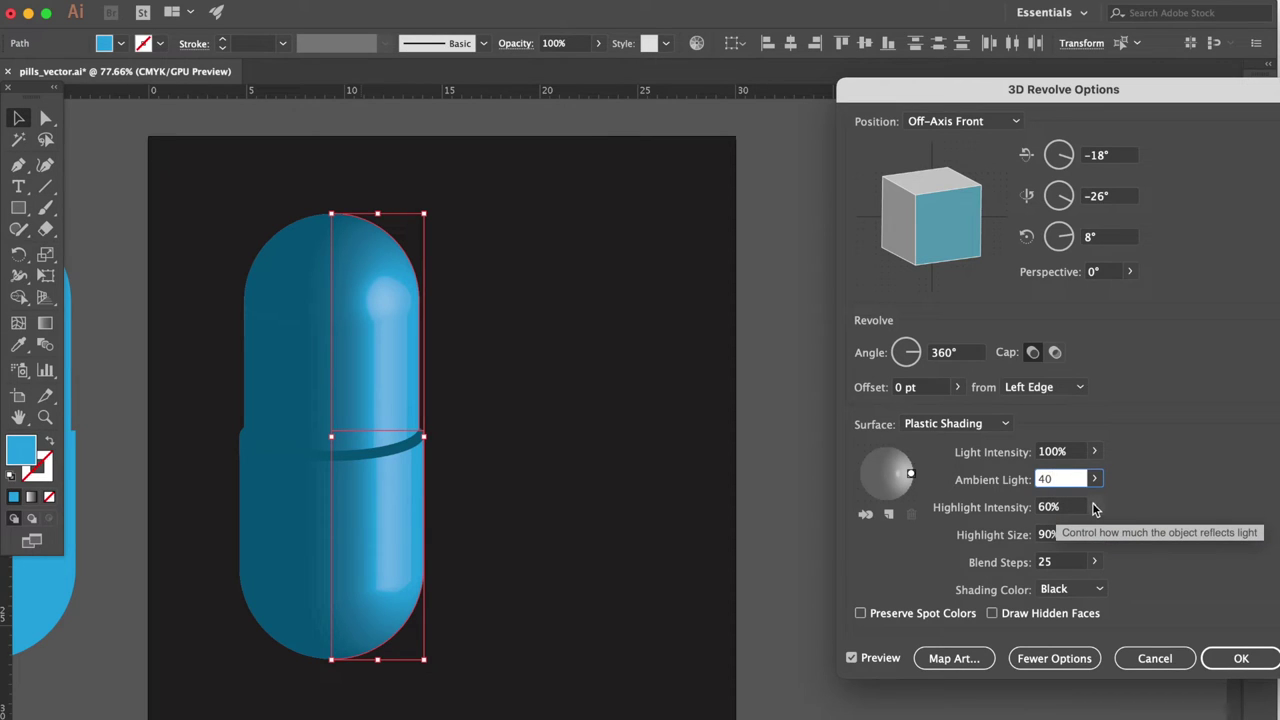
{"action": "left_click", "coordinate": [1094, 507]}
{"action": "left_click_drag", "start_coordinate": [1067, 535], "coordinate": [1080, 536]}
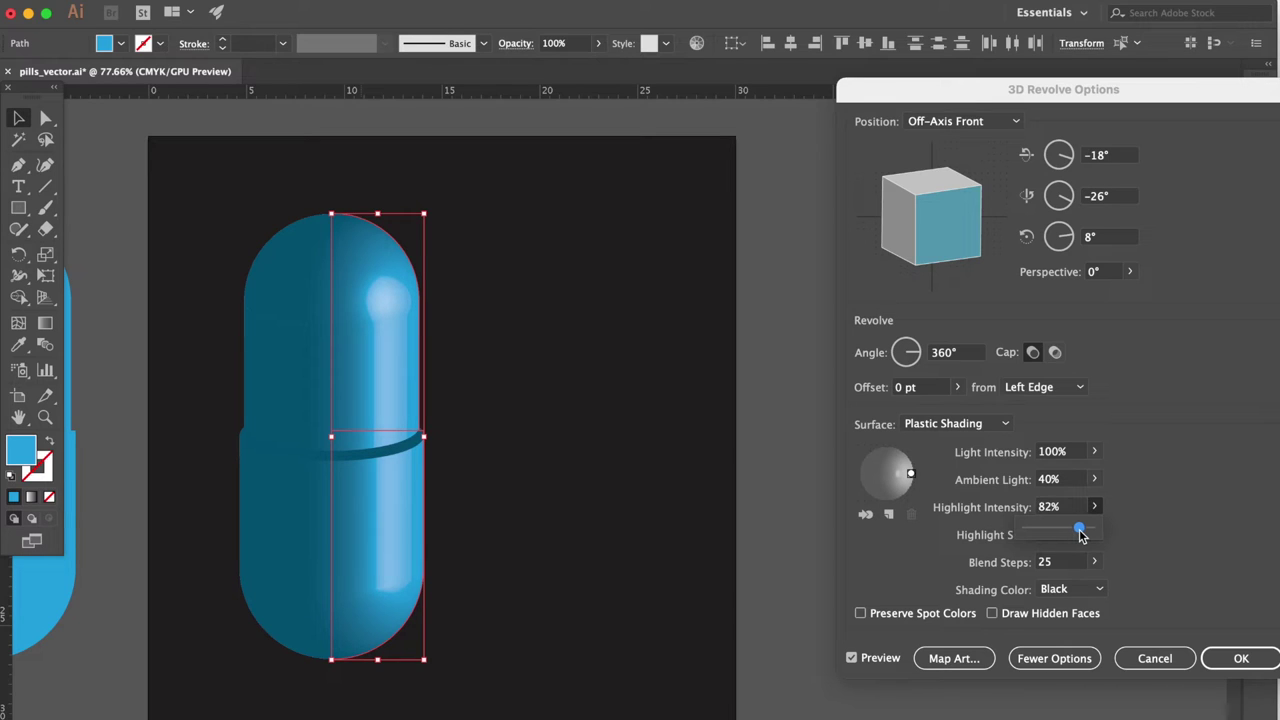
{"action": "left_click", "coordinate": [1055, 507]}
{"action": "type", "text": "85"}
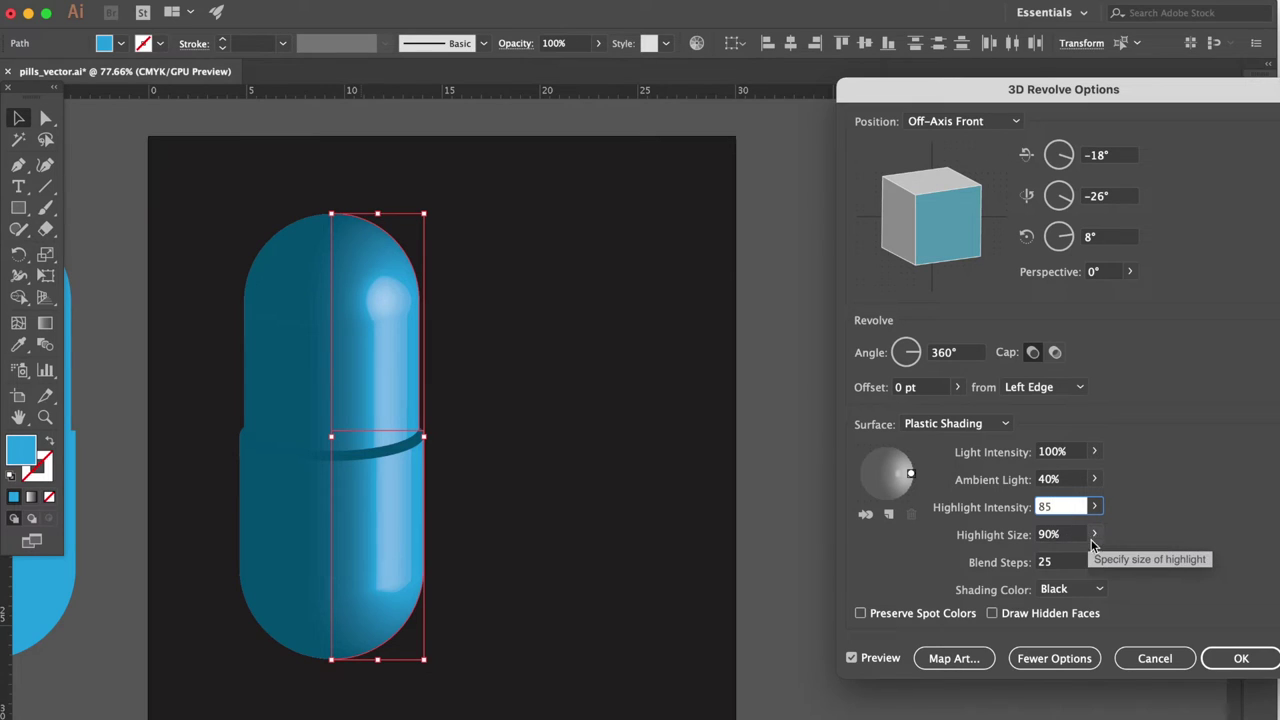
Set Blend Steps to 45 and Highlight Size to 95%, add an upper-left light, and apply.
{"action": "left_click", "coordinate": [1096, 565]}
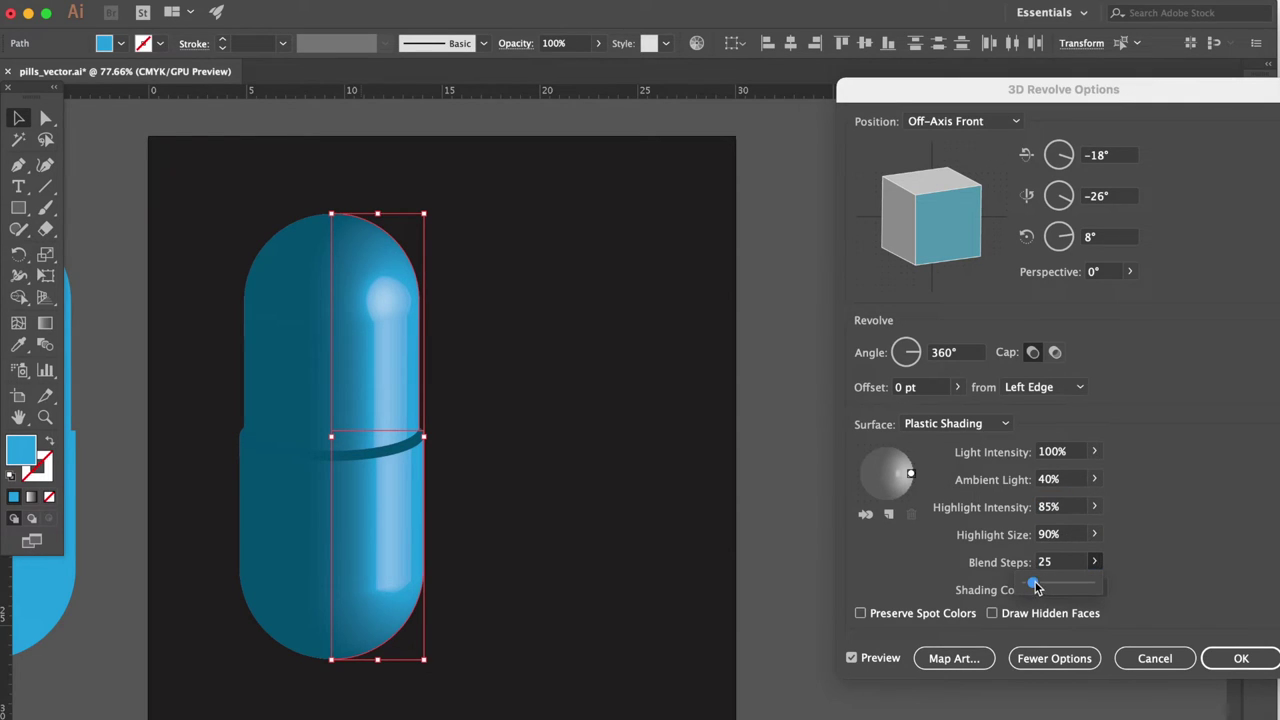
{"action": "left_click_drag", "start_coordinate": [1036, 587], "coordinate": [1042, 589]}
{"action": "left_click", "coordinate": [1060, 566]}
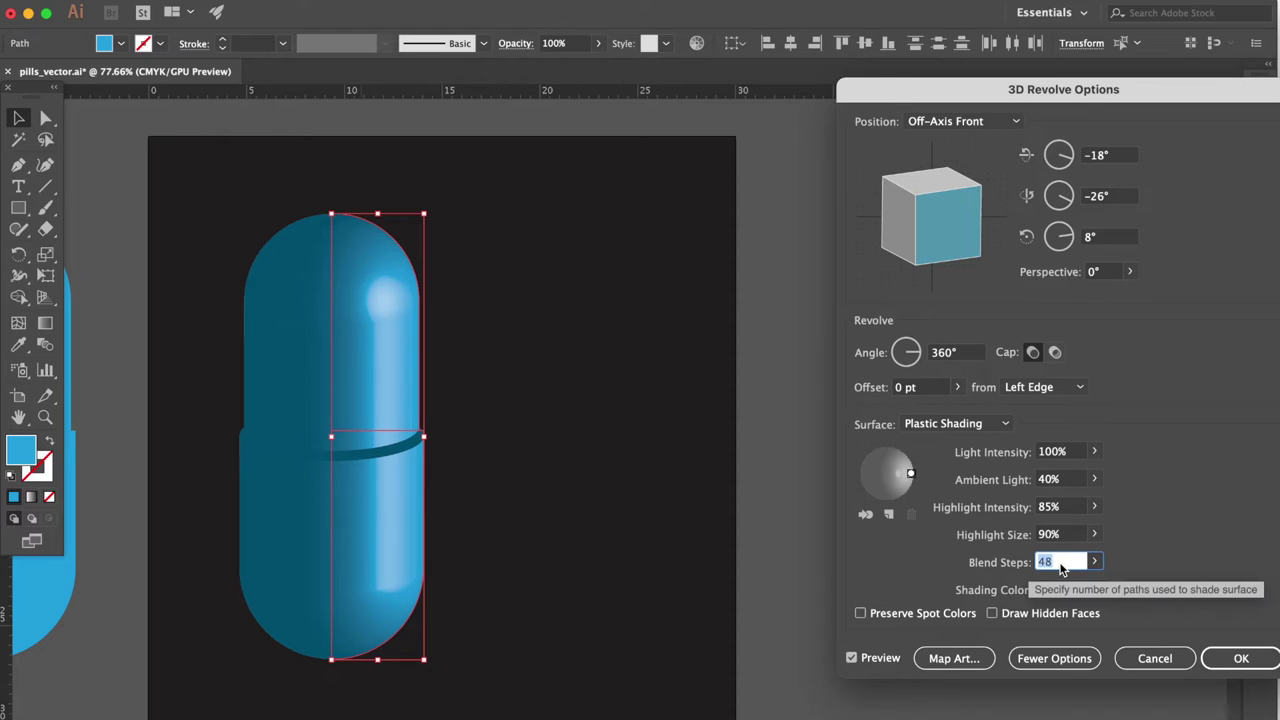
{"action": "type", "text": "45"}
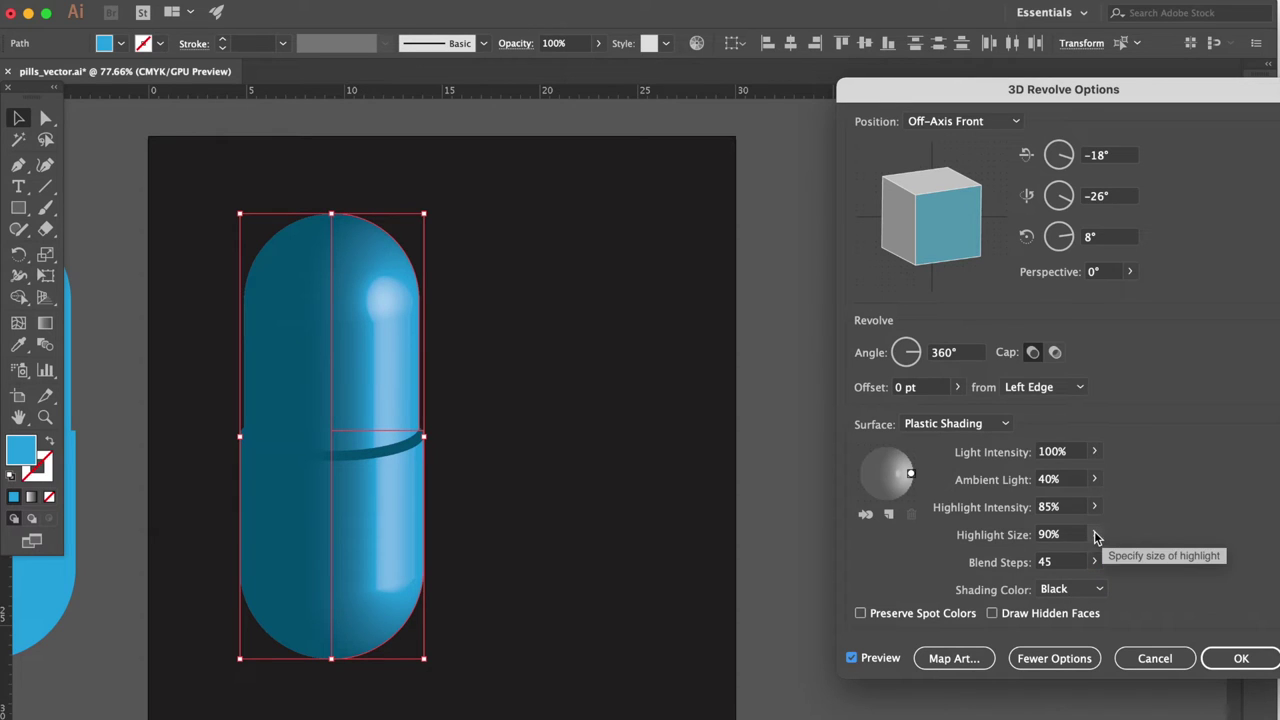
{"action": "left_click", "coordinate": [1094, 533]}
{"action": "left_click_drag", "start_coordinate": [1086, 560], "coordinate": [1089, 560]}
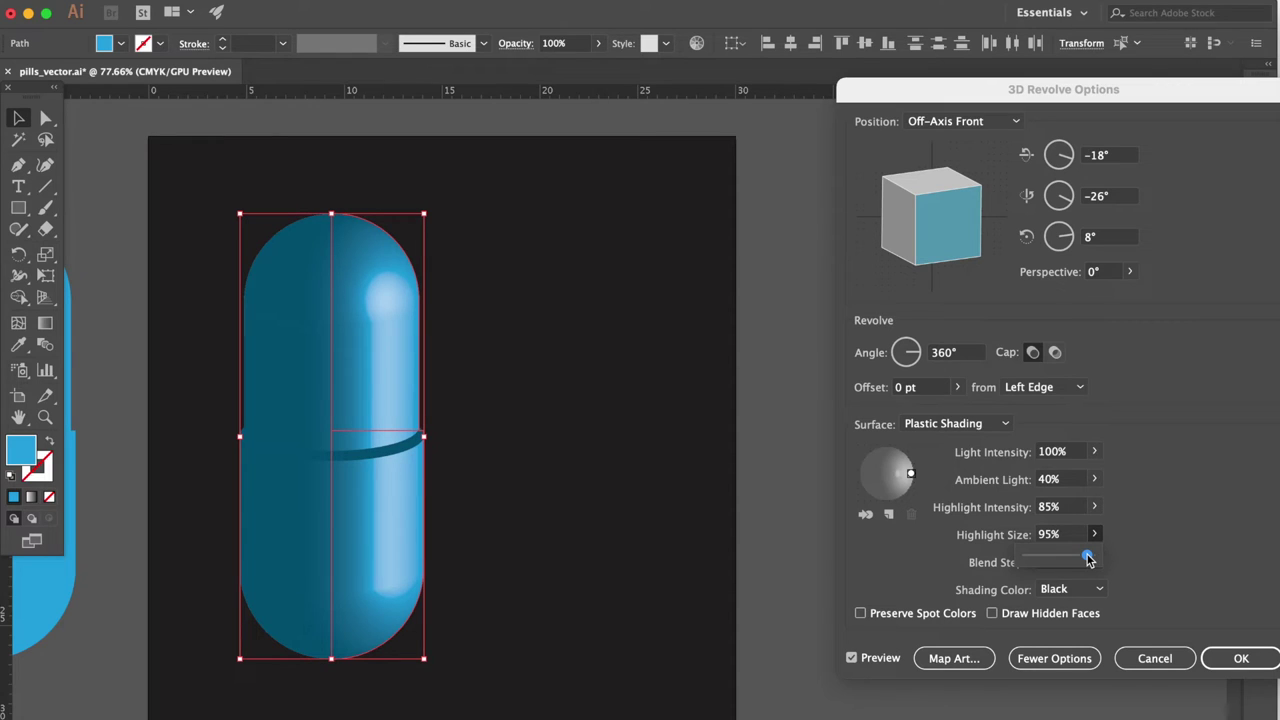
{"action": "left_click", "coordinate": [910, 476]}
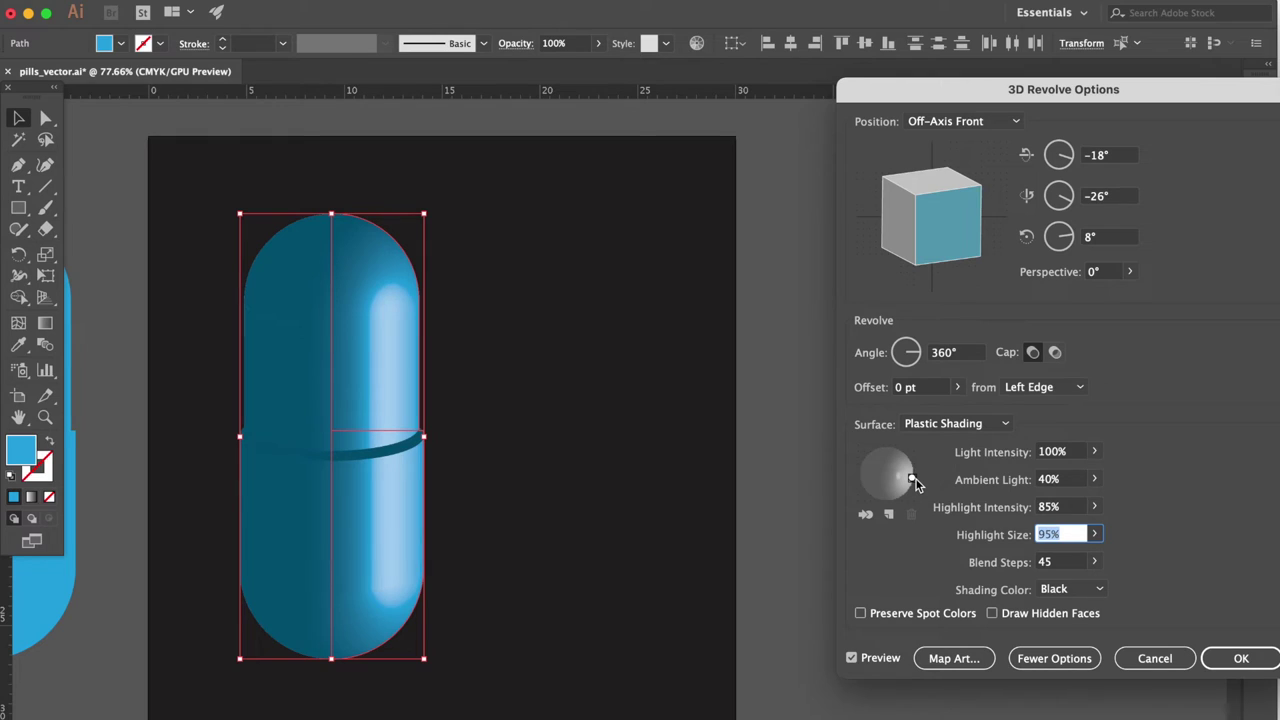
{"action": "left_click", "coordinate": [888, 514]}
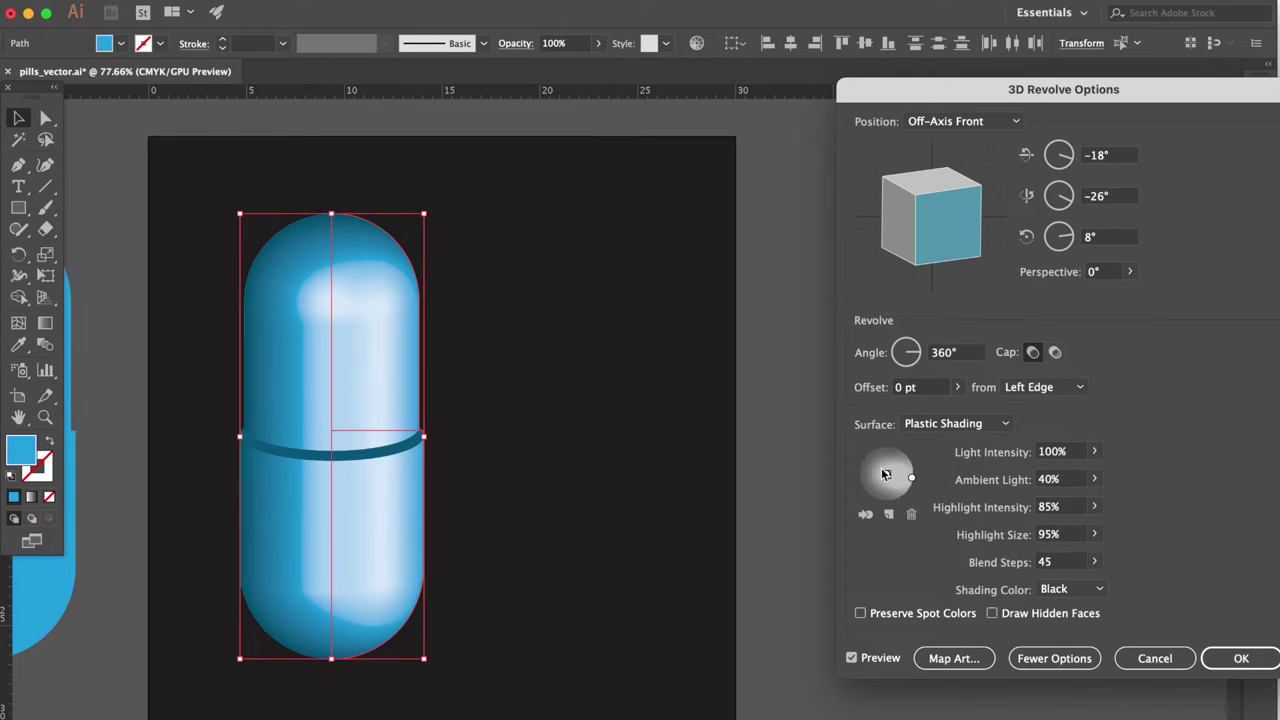
{"action": "left_click_drag", "start_coordinate": [886, 478], "coordinate": [866, 455]}
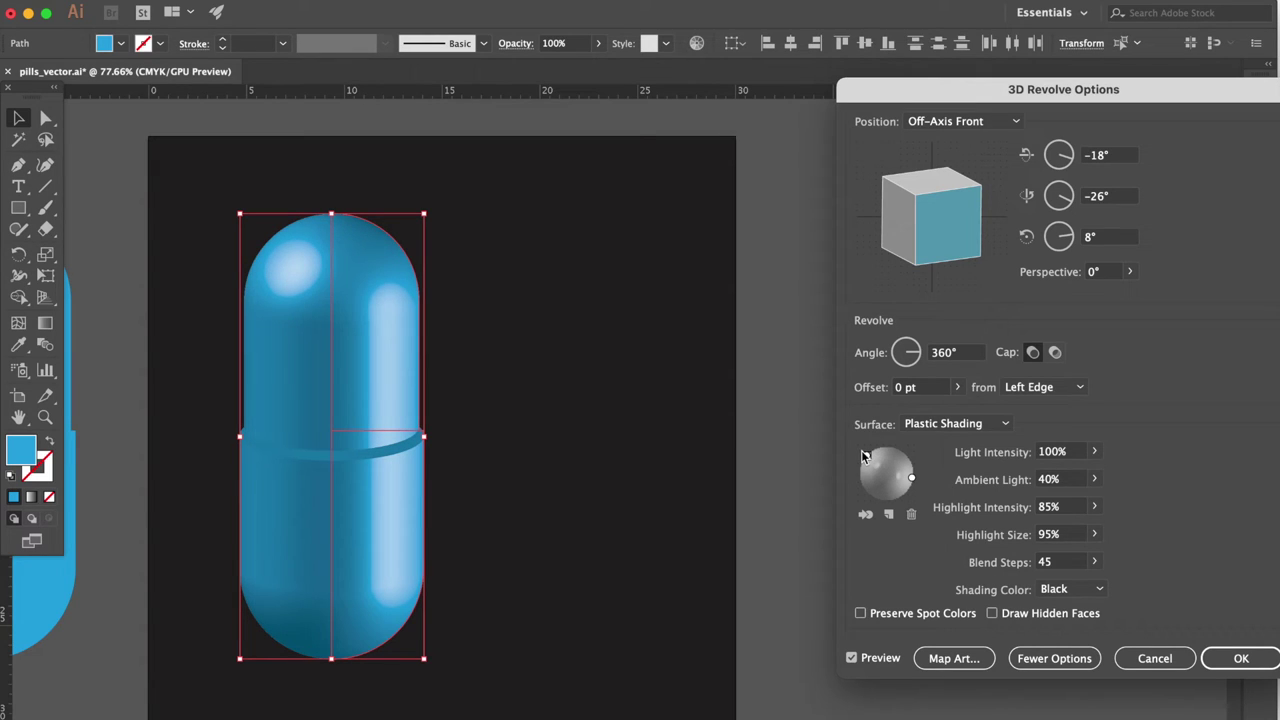
{"action": "left_click", "coordinate": [1225, 664]}
Nudge the capsule's top half down slightly with the arrow key.
{"action": "left_click", "coordinate": [598, 420]}
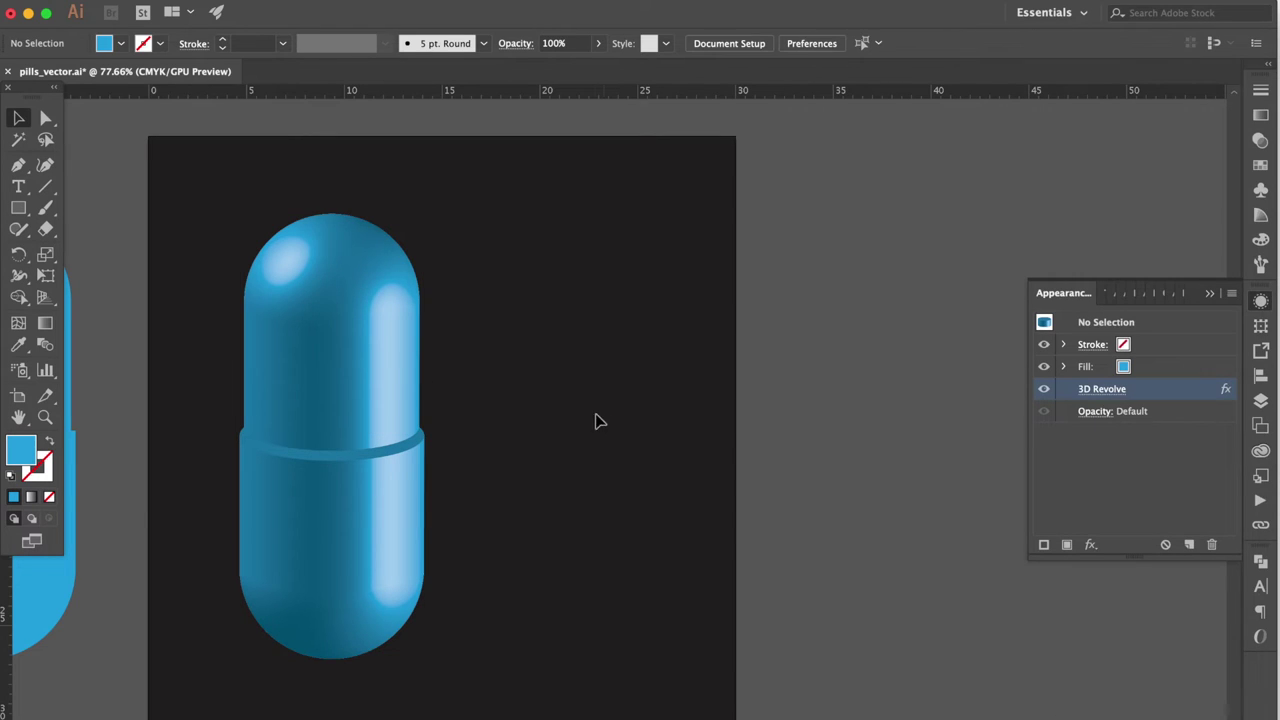
{"action": "left_click", "coordinate": [324, 366]}
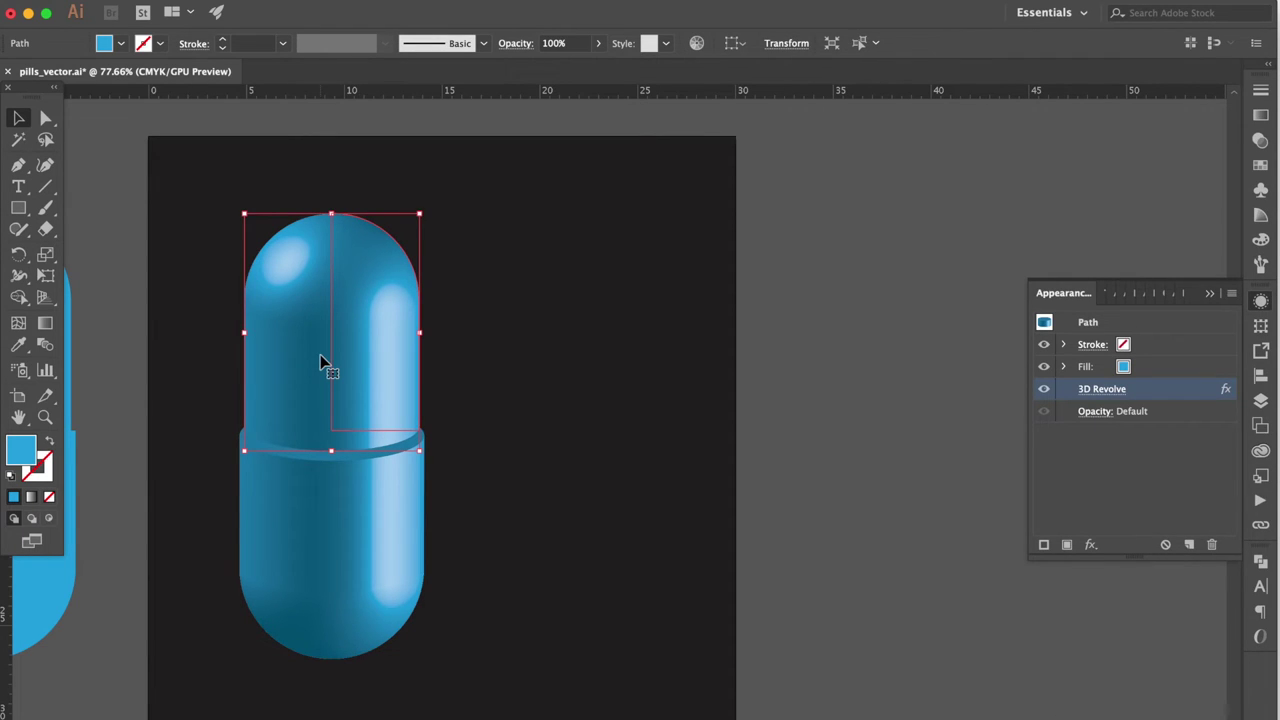
{"action": "key", "text": "Down"}
{"action": "key", "text": "Down"}
{"action": "key", "text": "Down"}
{"action": "key", "text": "Down"}
{"action": "key", "text": "Down"}
{"action": "key", "text": "Down"}
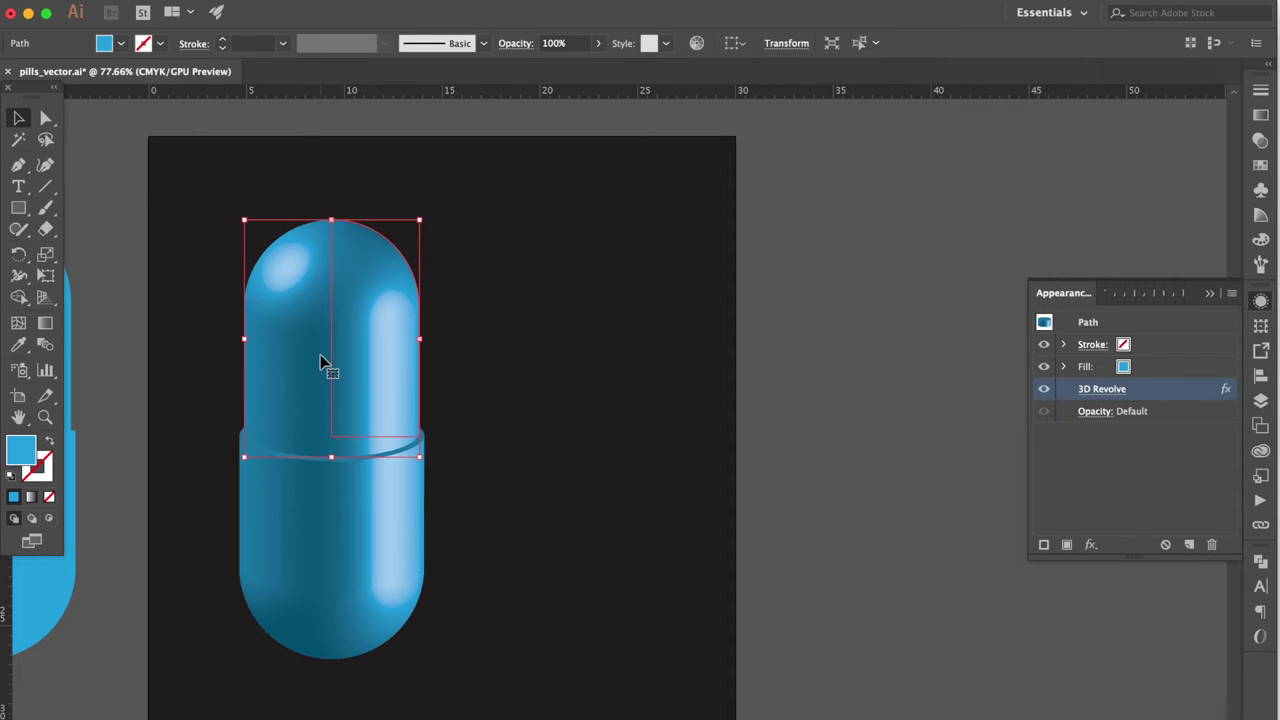
{"action": "left_click", "coordinate": [518, 367]}
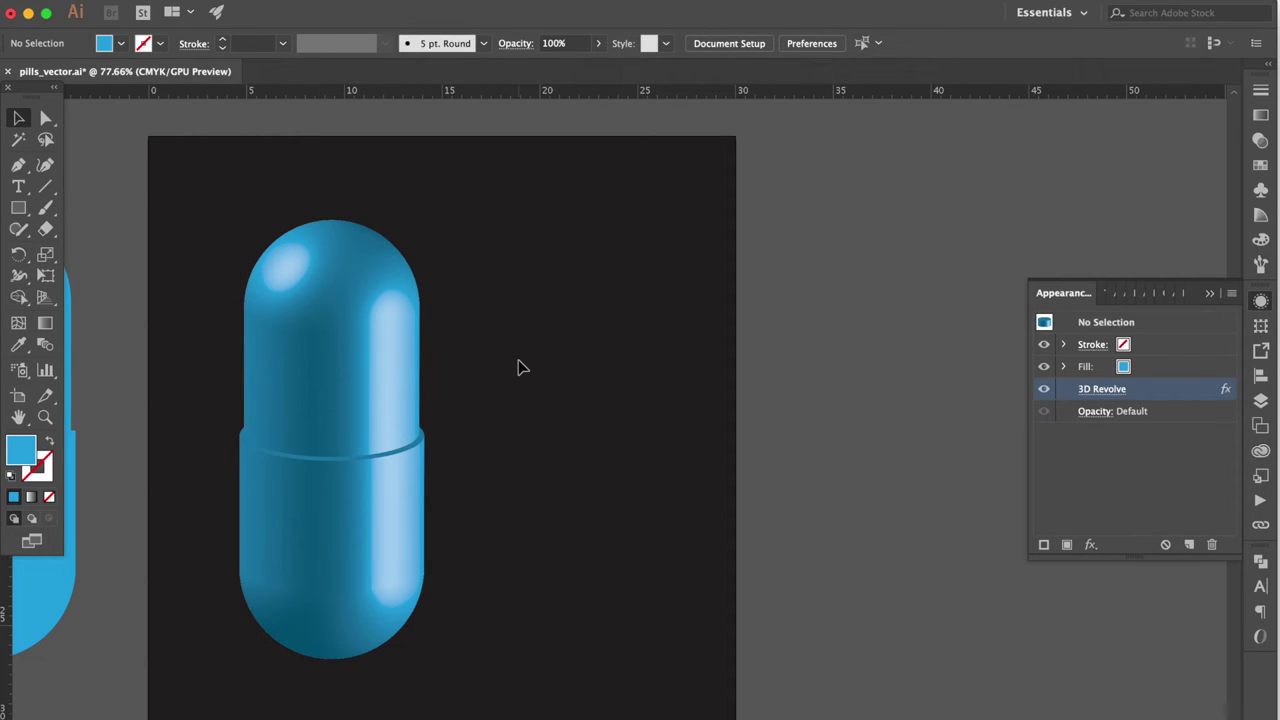
Reopen the pill's 3D Revolve effect and lower Ambient Light to 25%.
{"action": "left_click", "coordinate": [346, 552]}
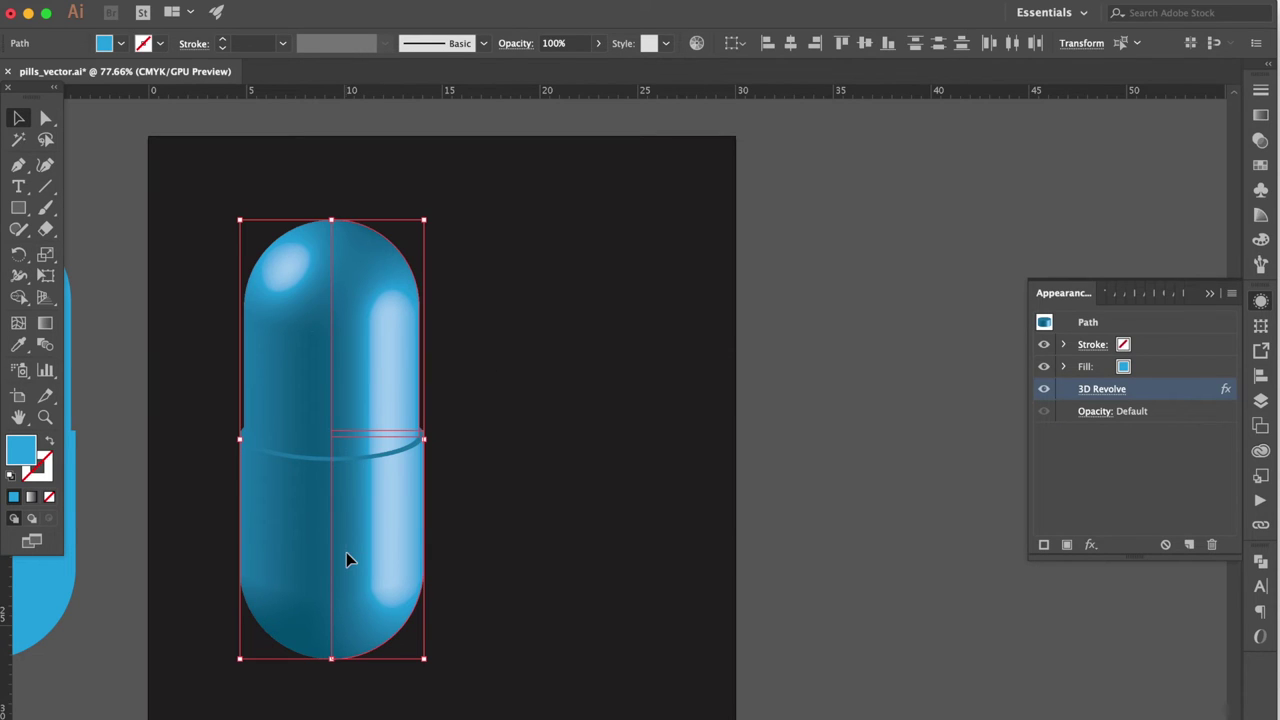
{"action": "left_click", "coordinate": [1106, 389]}
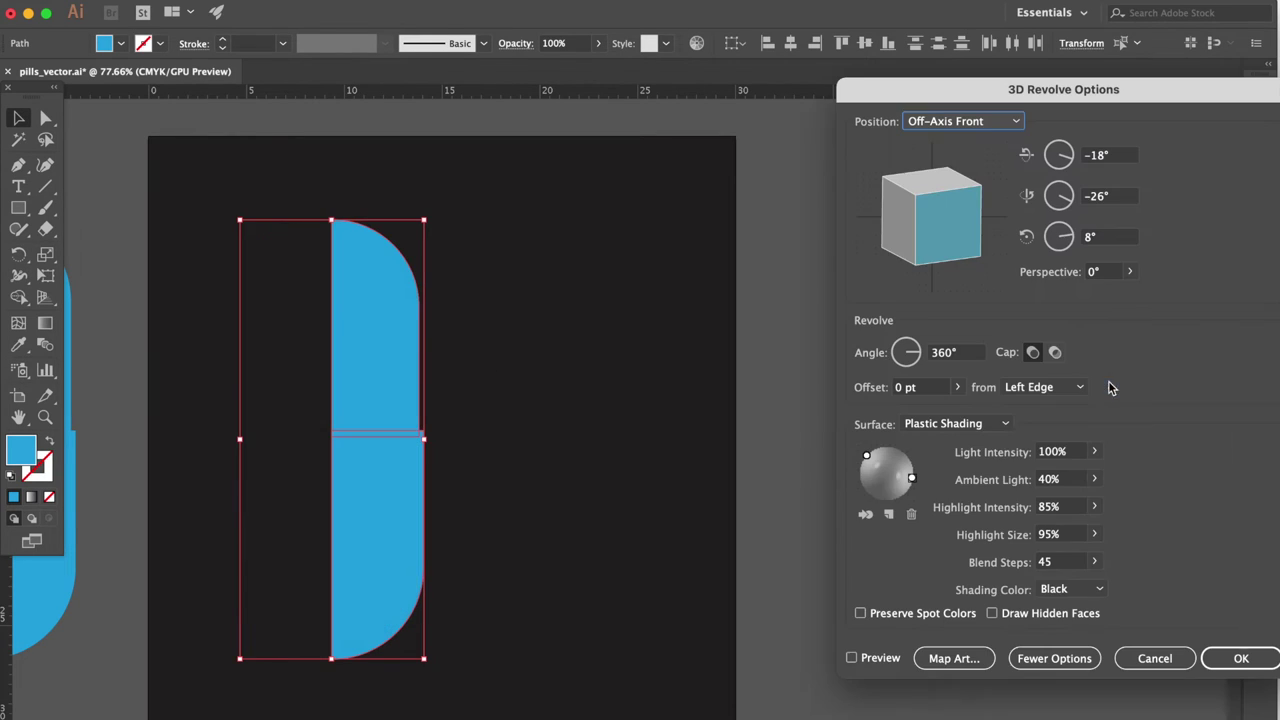
{"action": "left_click", "coordinate": [891, 661]}
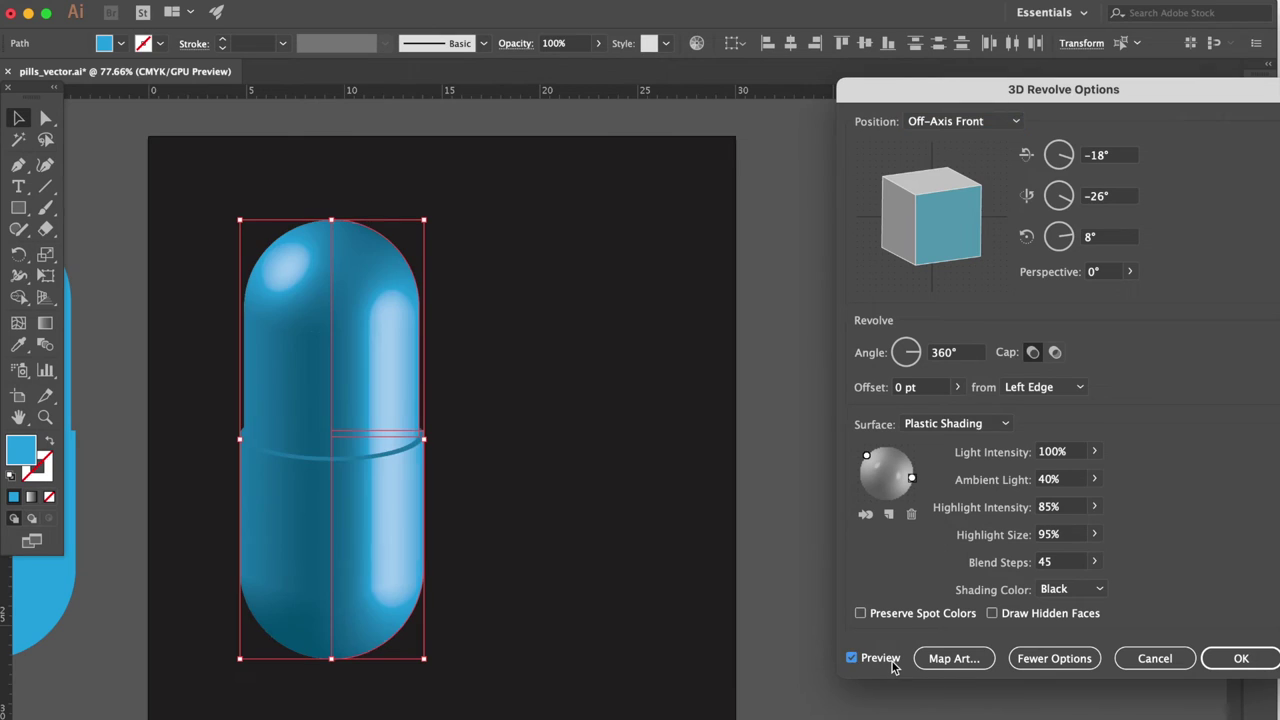
{"action": "left_click", "coordinate": [1095, 480]}
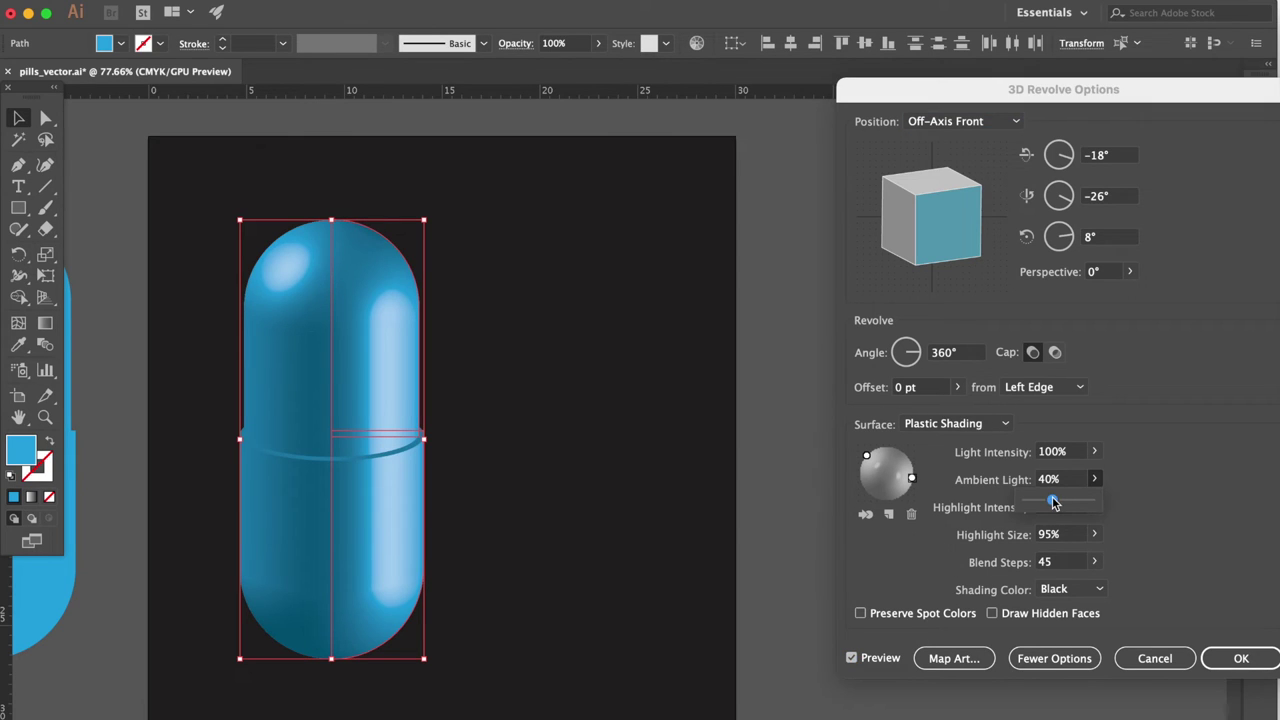
{"action": "left_click_drag", "start_coordinate": [1056, 501], "coordinate": [1046, 503]}
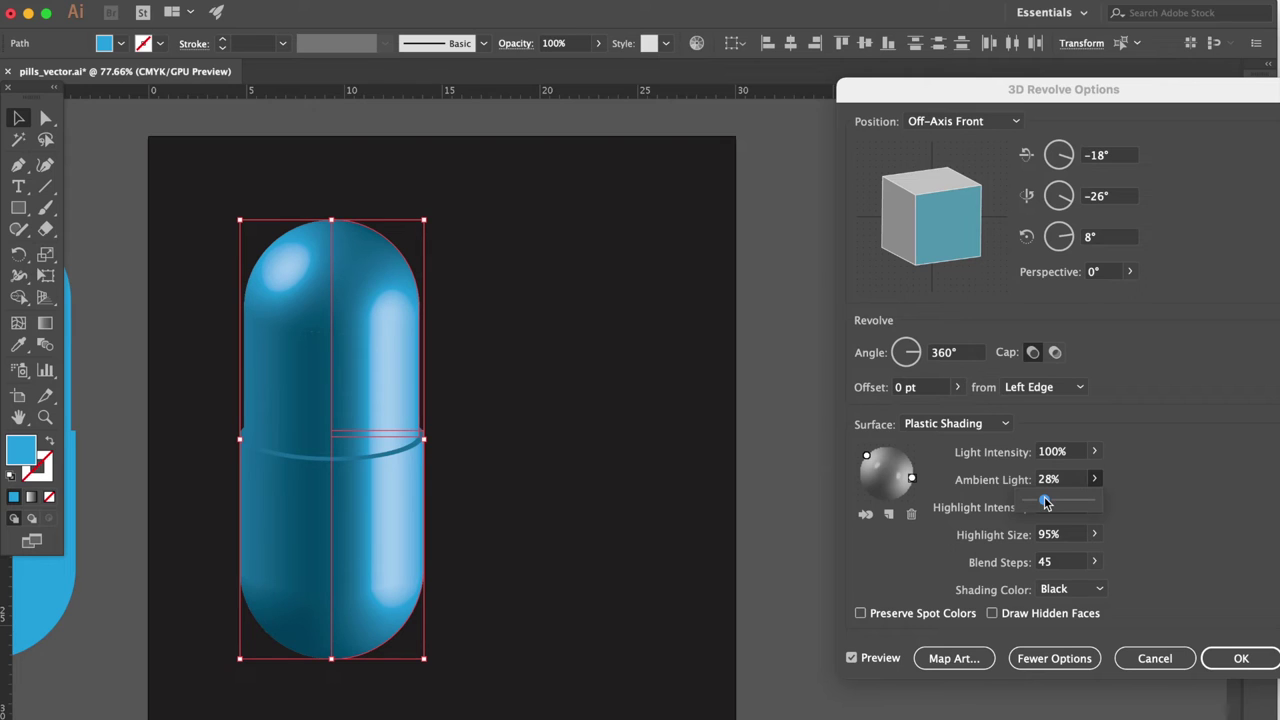
{"action": "left_click_drag", "start_coordinate": [1046, 503], "coordinate": [1043, 503]}
{"action": "key", "text": "Return"}
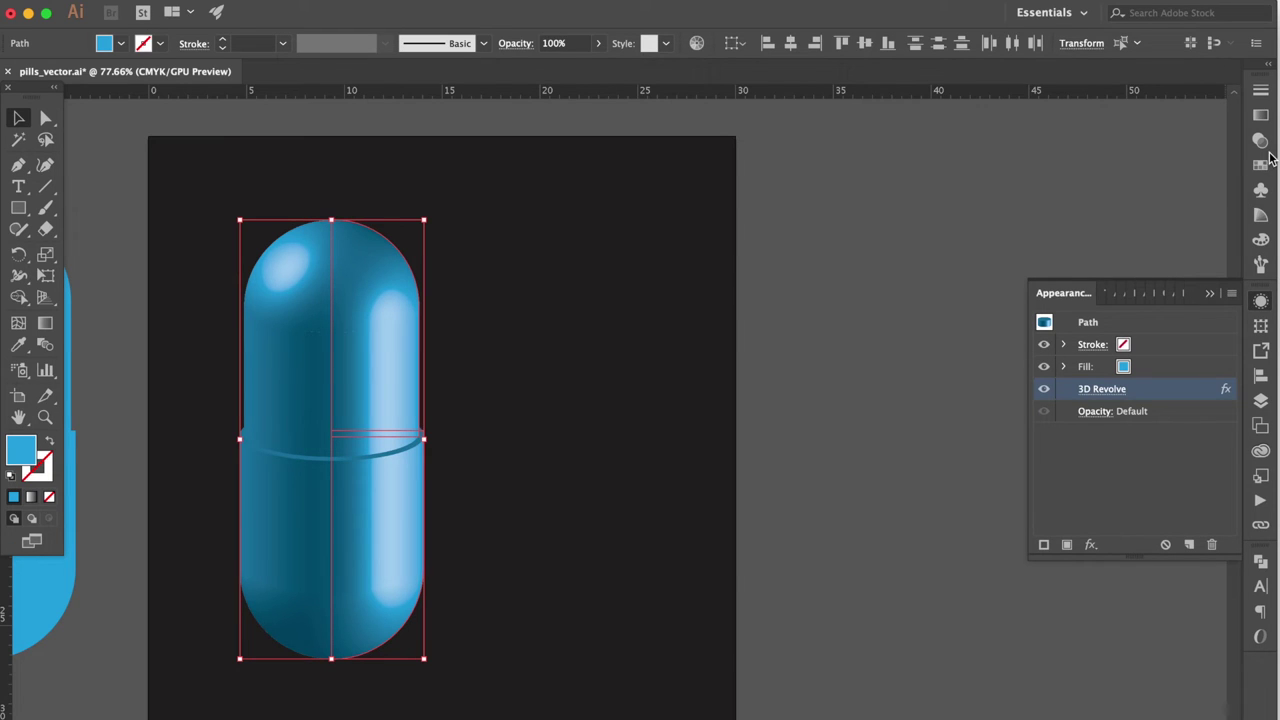
Raise the pill's fill cyan to 91% and Alt-drag a duplicate beside it.
{"action": "left_click", "coordinate": [1261, 242]}
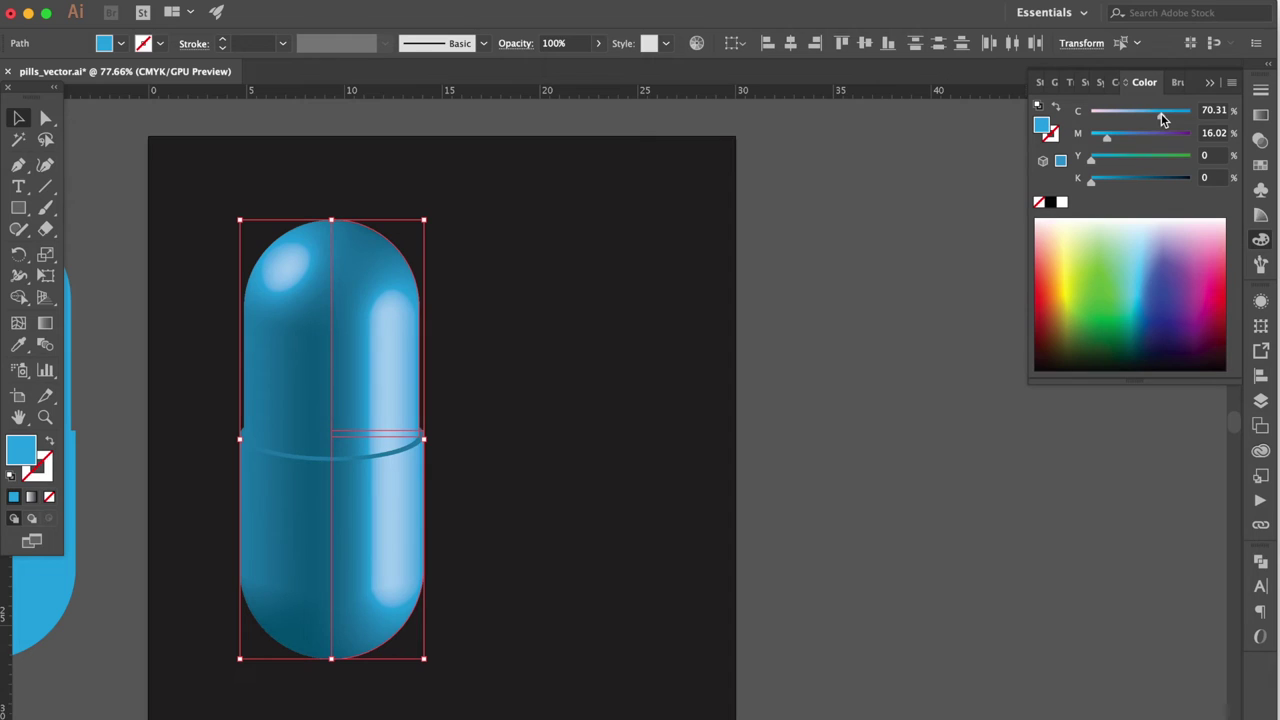
{"action": "left_click_drag", "start_coordinate": [1162, 119], "coordinate": [1170, 119]}
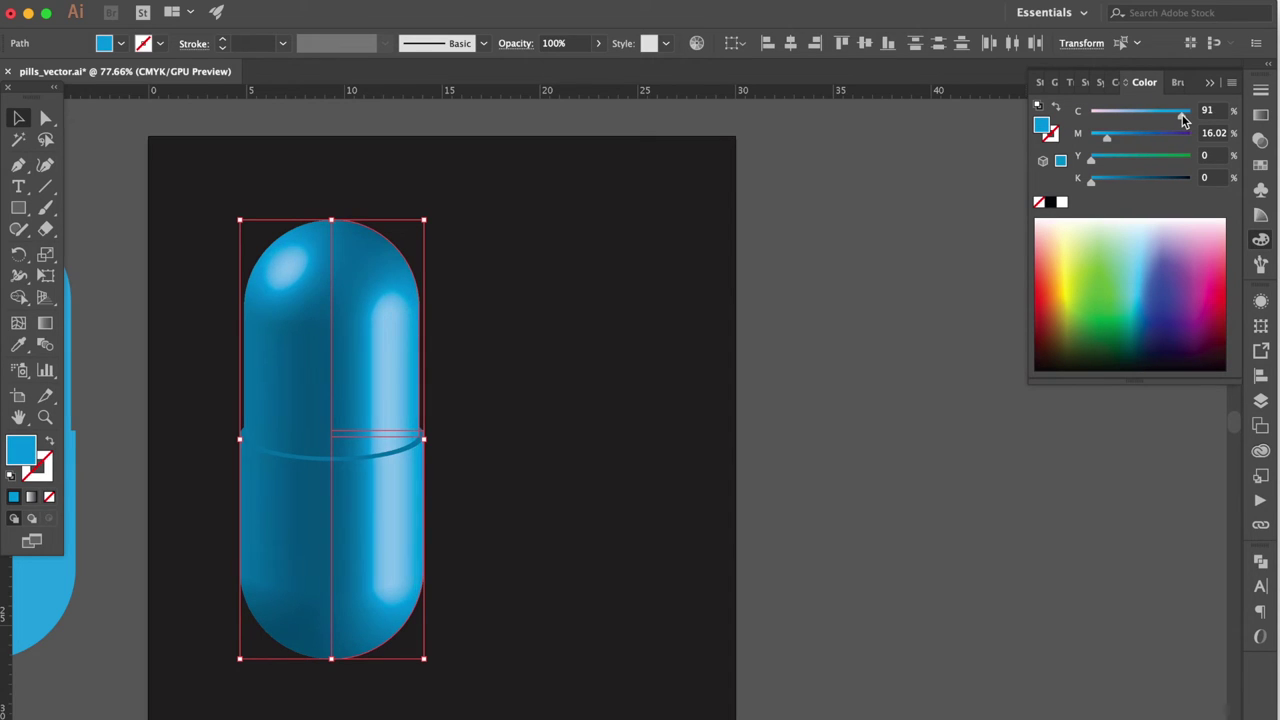
{"action": "left_click_drag", "start_coordinate": [340, 424], "coordinate": [451, 418]}
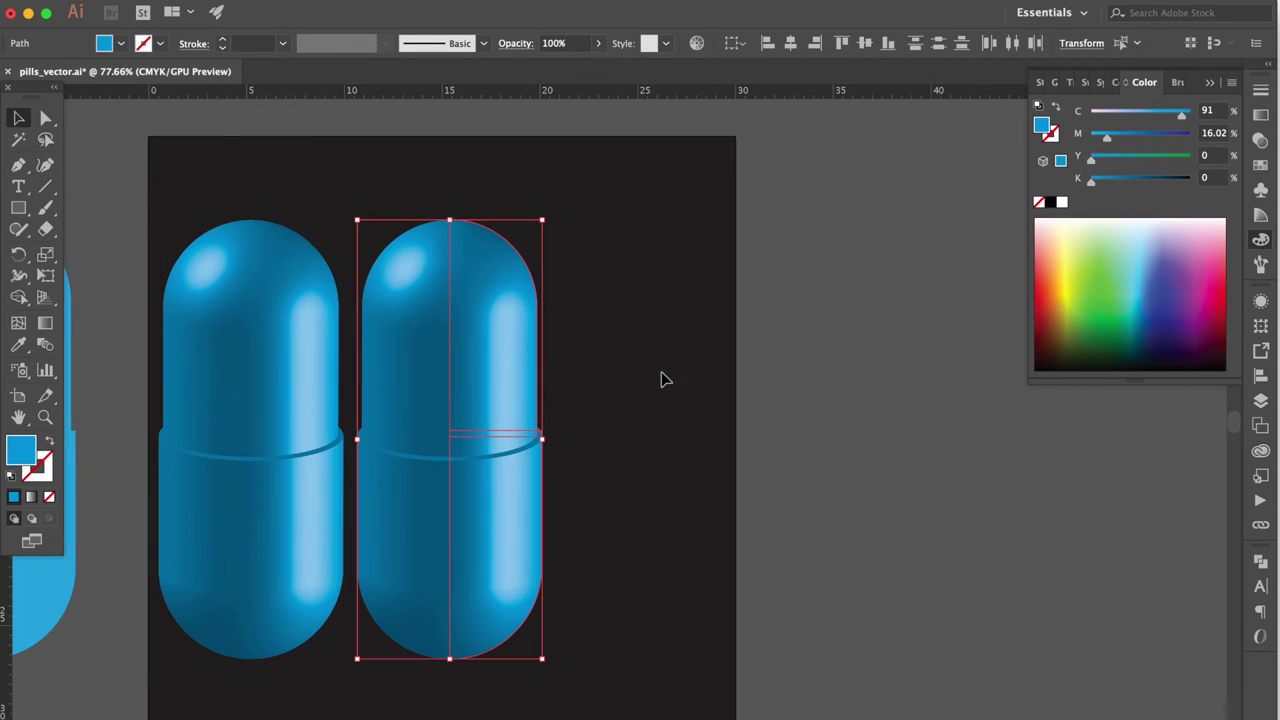
Recolour the second capsule with the red swatch.
{"action": "left_click", "coordinate": [1260, 163]}
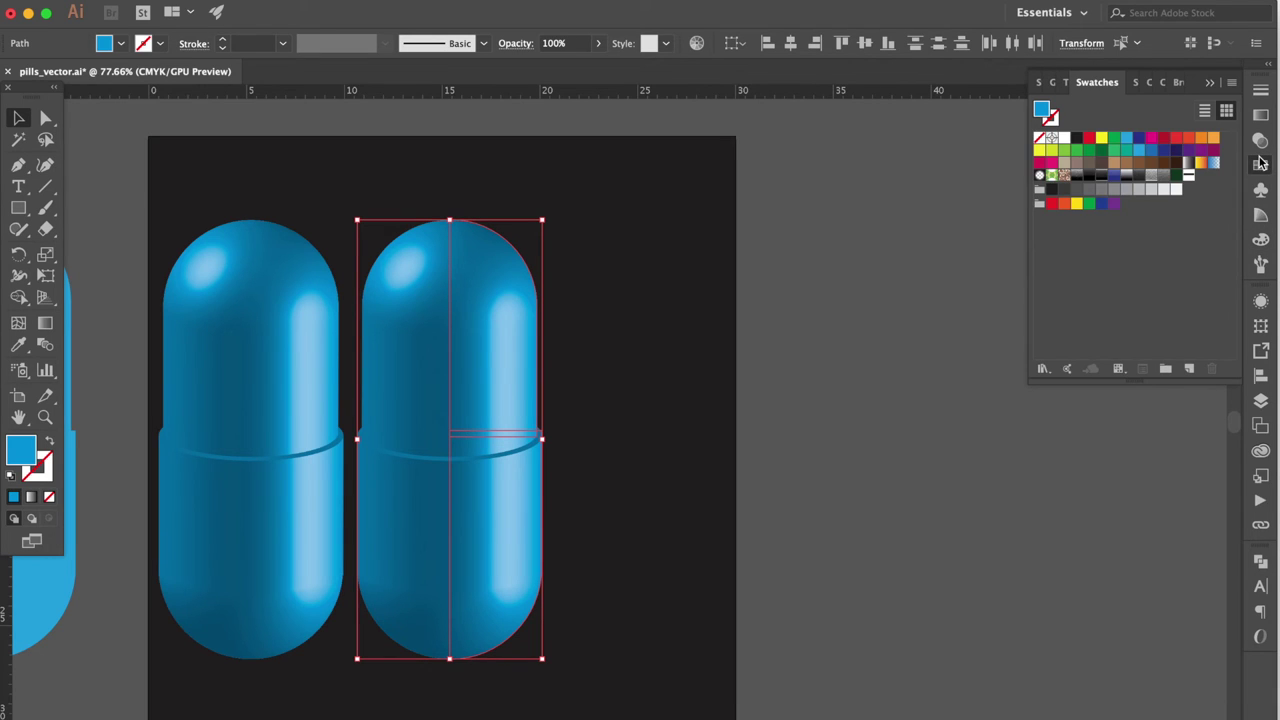
{"action": "left_click", "coordinate": [1165, 139]}
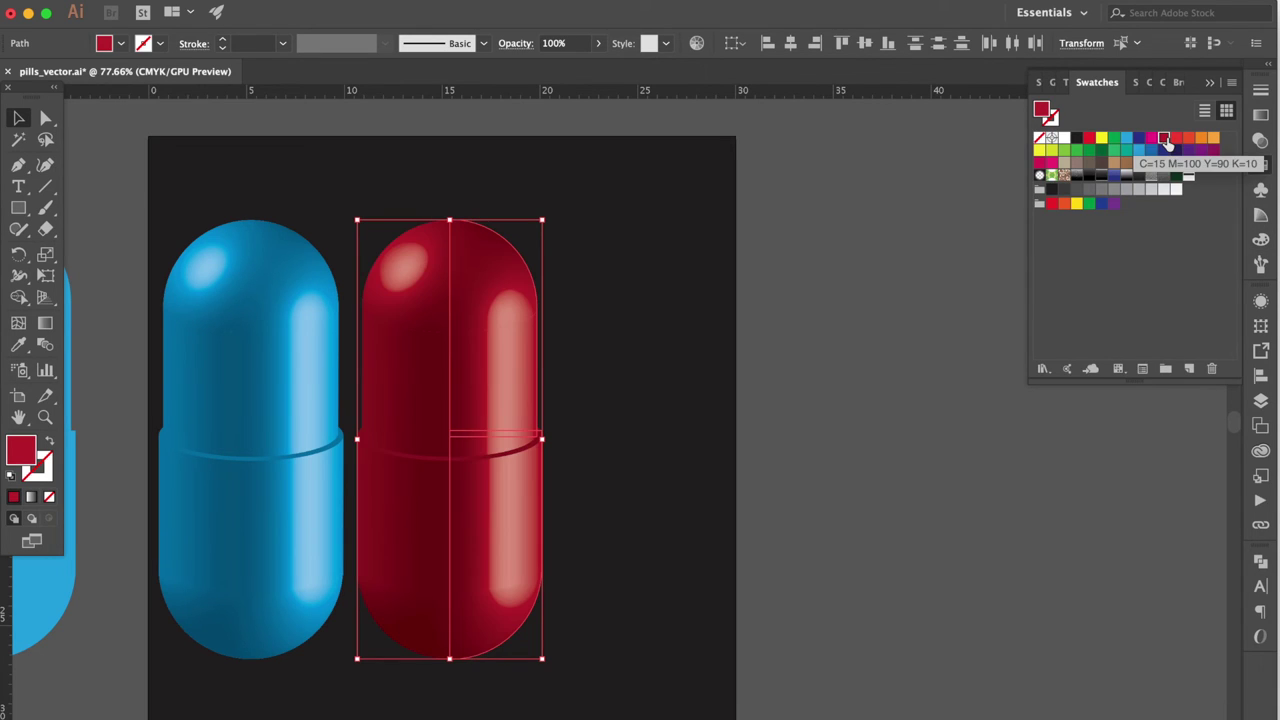
{"action": "left_click", "coordinate": [647, 382]}
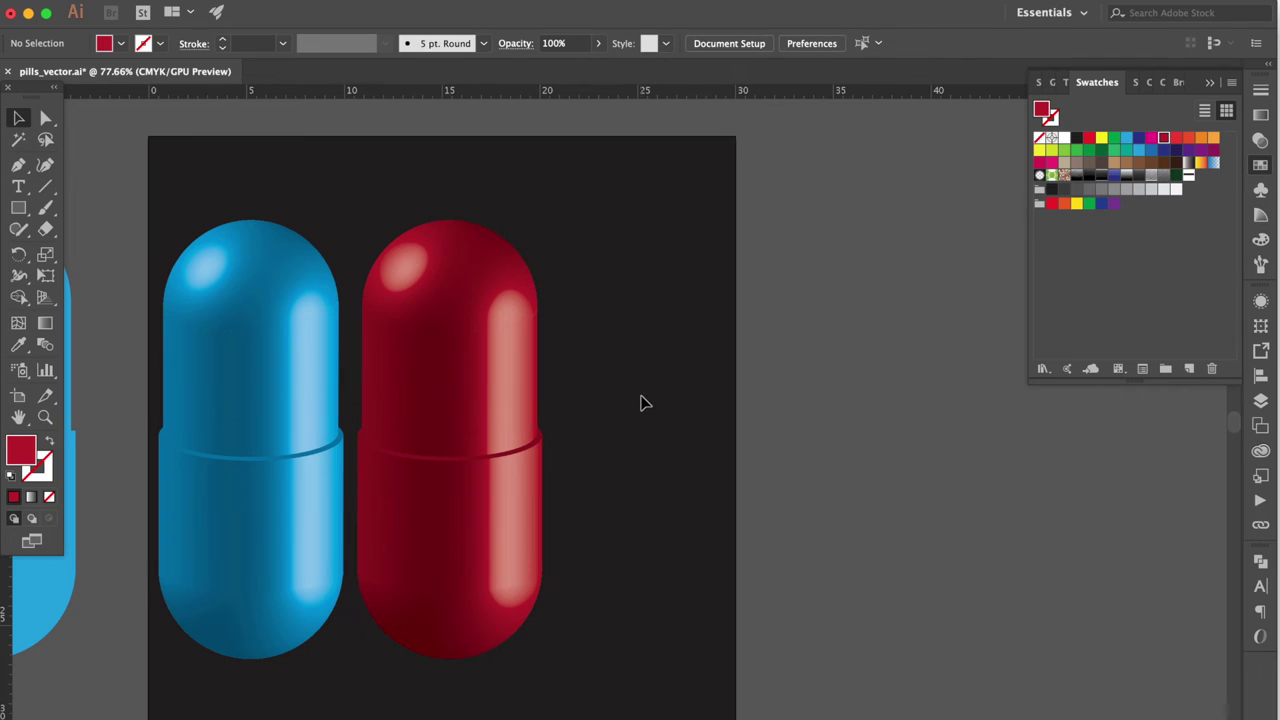
Duplicate the red capsule and eyedrop the blue pill's colour onto the copy's top half.
{"action": "left_click_drag", "start_coordinate": [437, 564], "coordinate": [608, 592]}
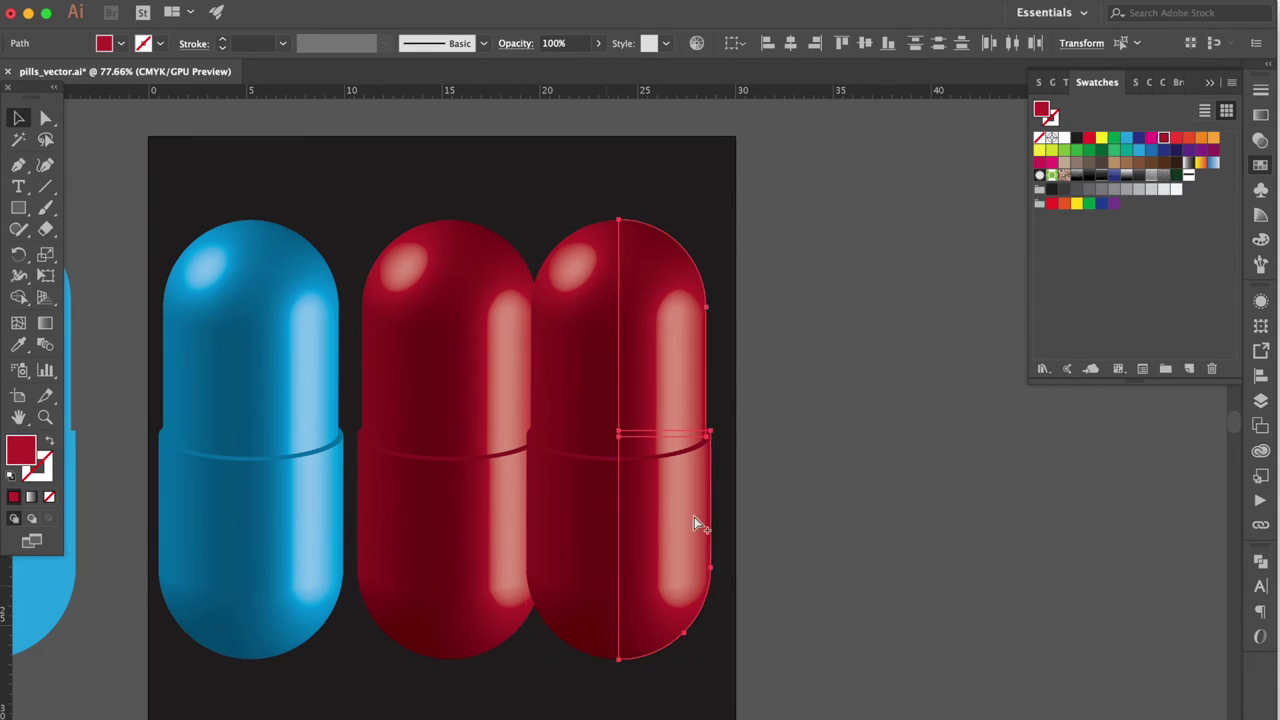
{"action": "left_click", "coordinate": [807, 423]}
{"action": "left_click", "coordinate": [617, 378]}
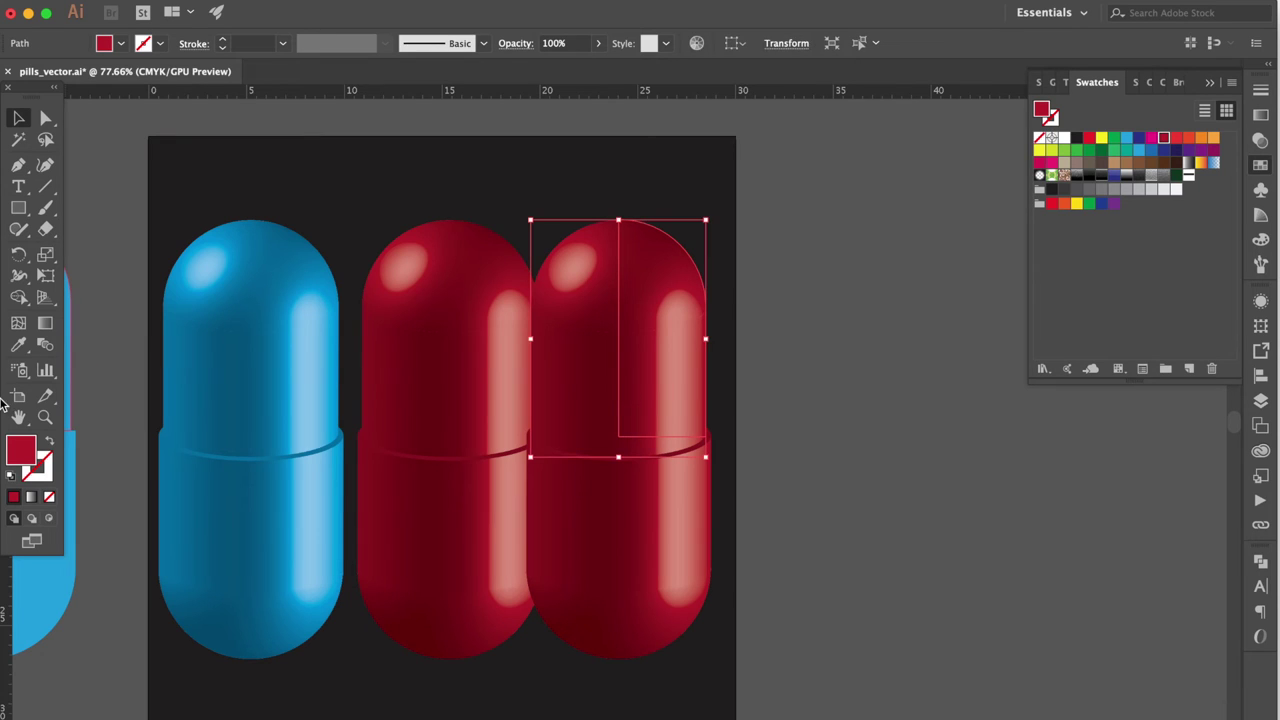
{"action": "left_click", "coordinate": [20, 345]}
{"action": "left_click", "coordinate": [231, 325]}
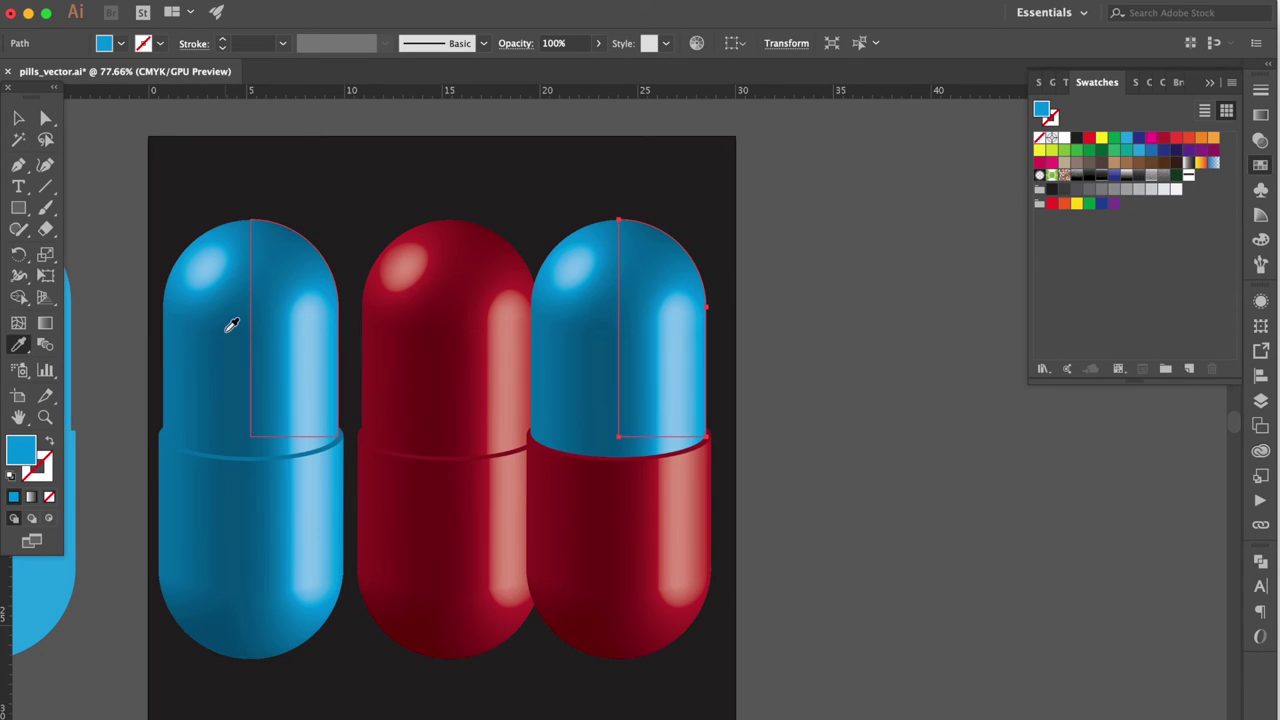
{"action": "left_click", "coordinate": [19, 119]}
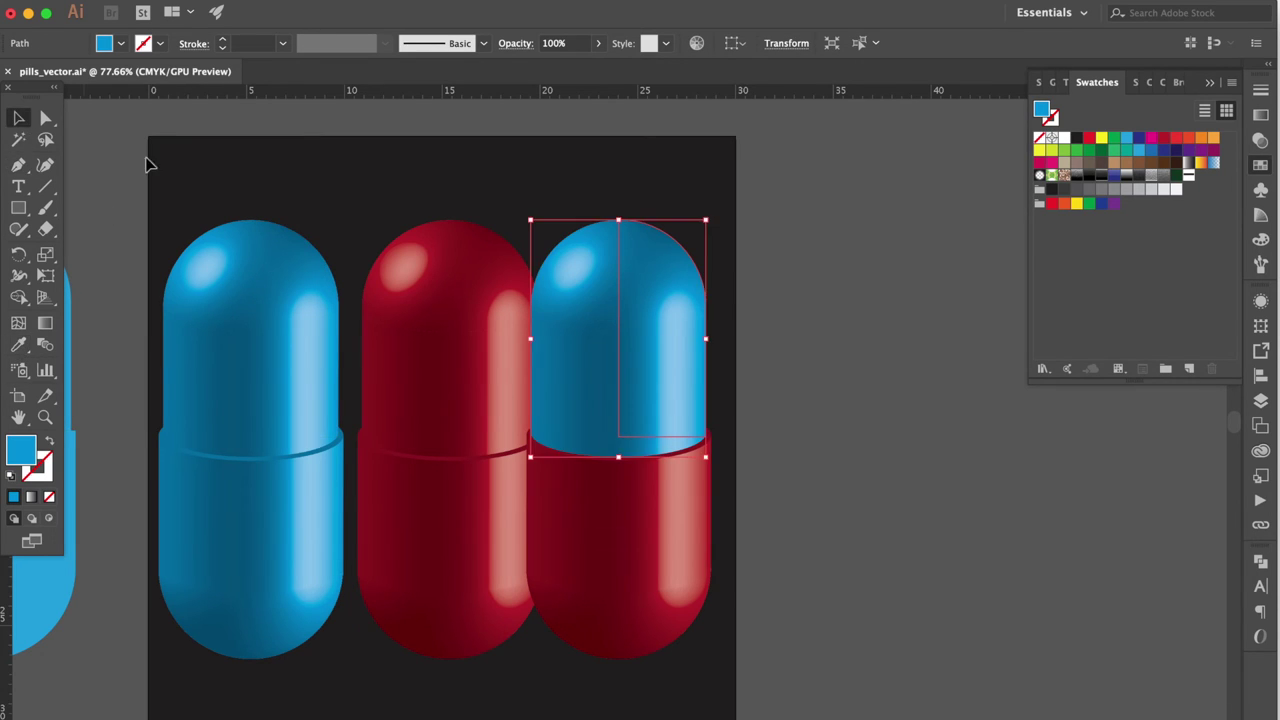
{"action": "left_click", "coordinate": [233, 175]}
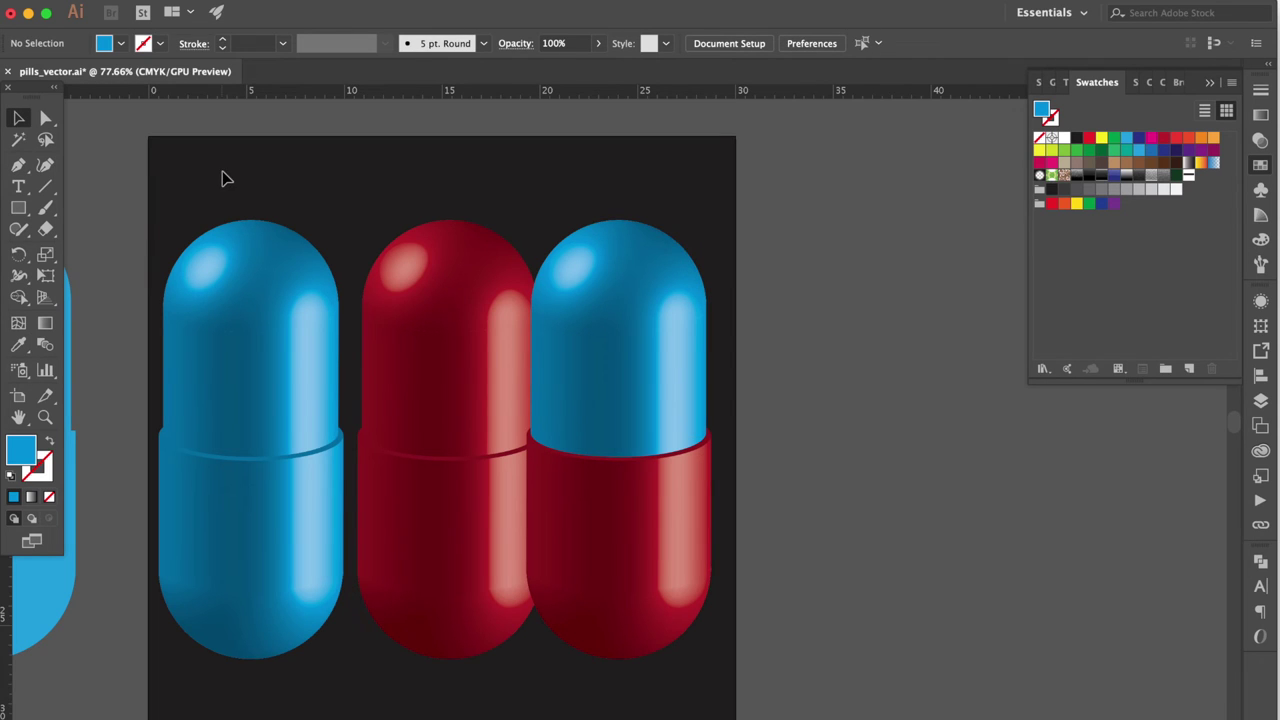
Alt-drag a spare copy of all three pills aside and expand the artboard pills' appearance.
{"action": "key", "text": "super+a"}
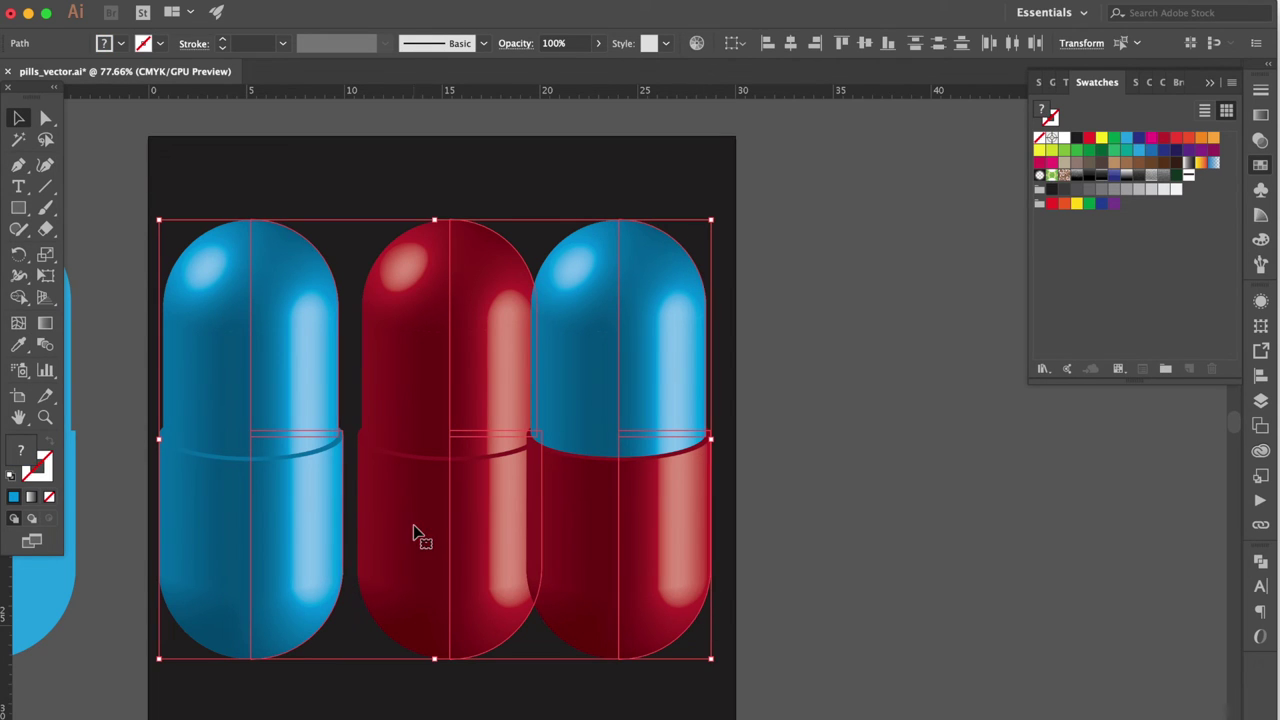
{"action": "left_click_drag", "start_coordinate": [282, 562], "coordinate": [253, 564]}
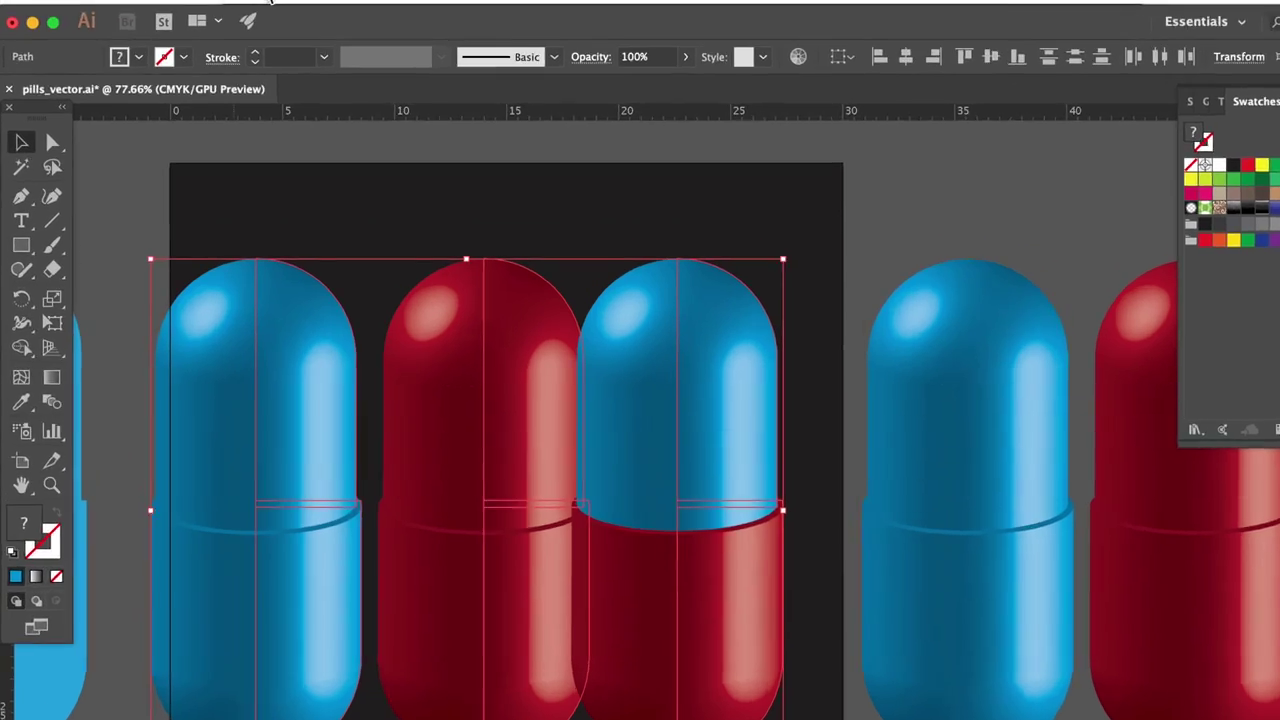
{"action": "left_click", "coordinate": [236, 0]}
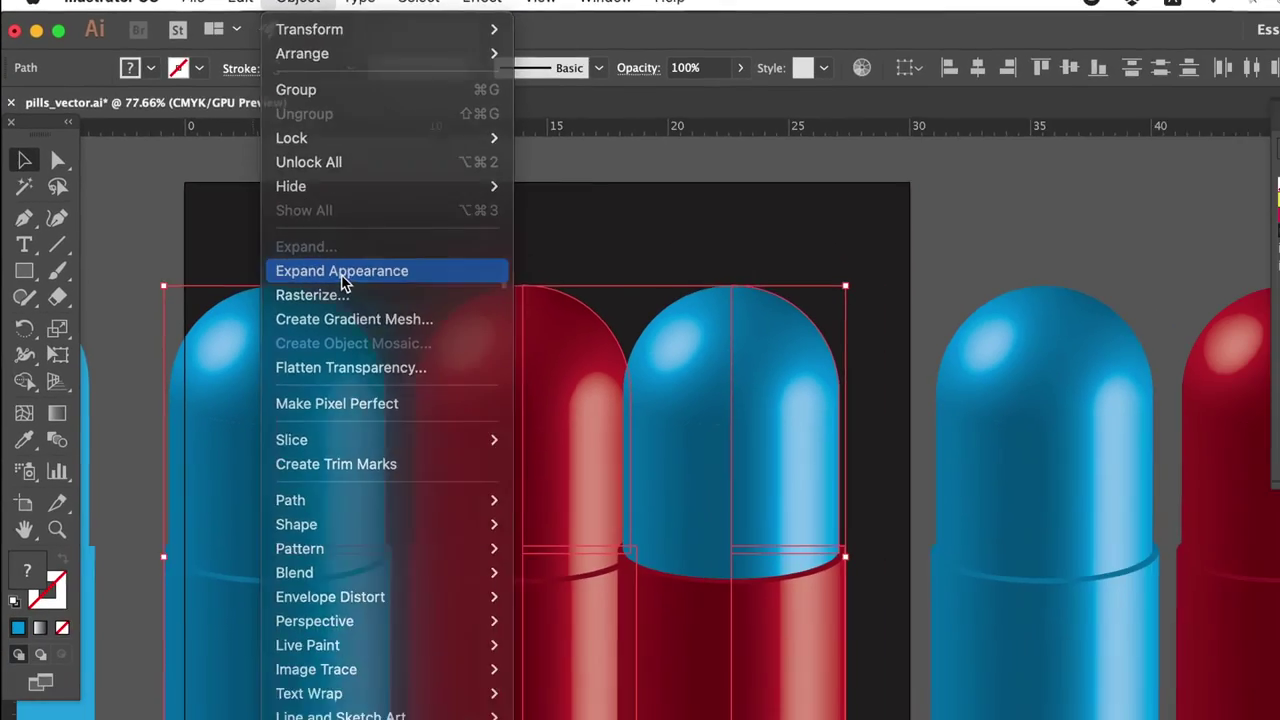
{"action": "left_click", "coordinate": [551, 465]}
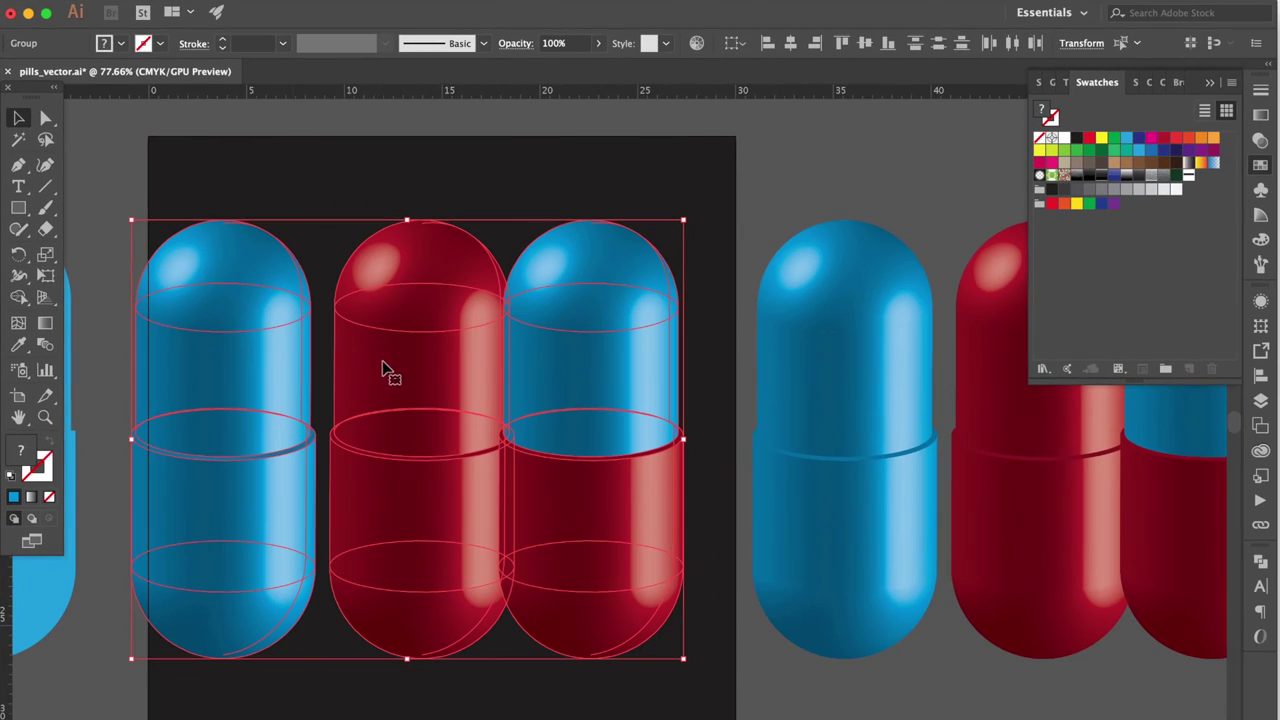
Rotate the pills -90°, reflect them horizontally, and scale the group down.
{"action": "right_click", "coordinate": [373, 400]}
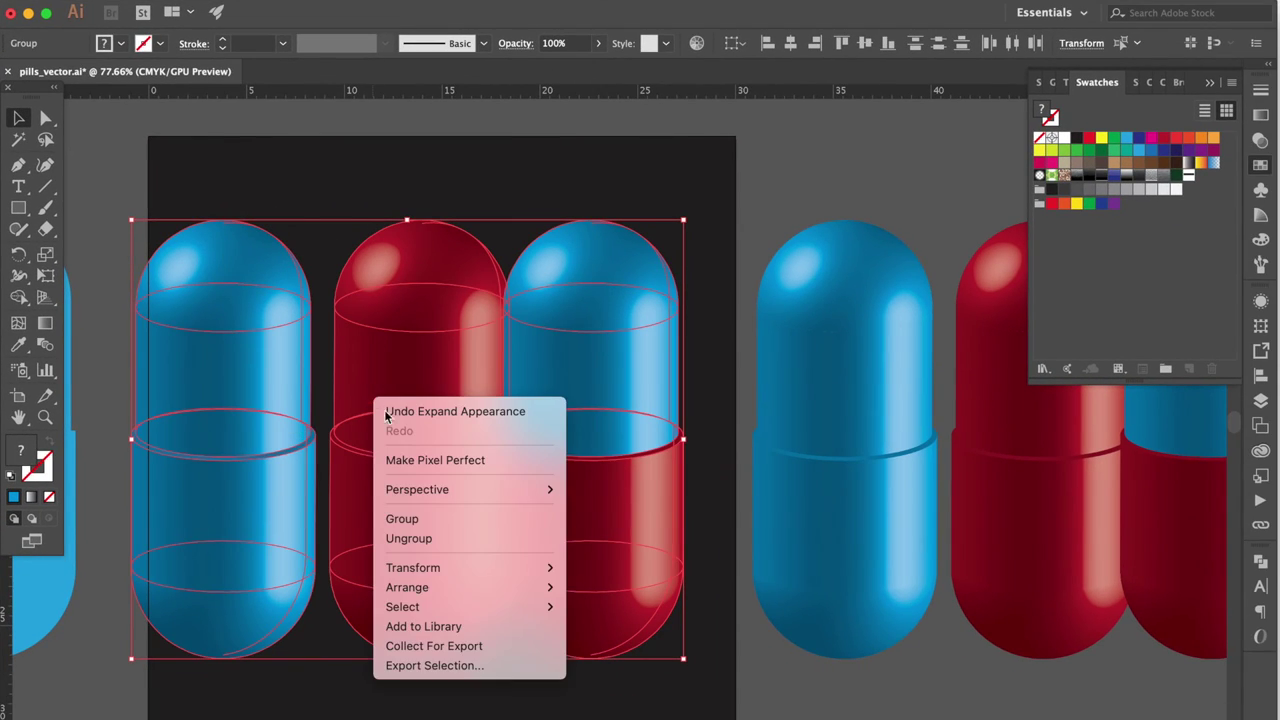
{"action": "mouse_move", "coordinate": [450, 567]}
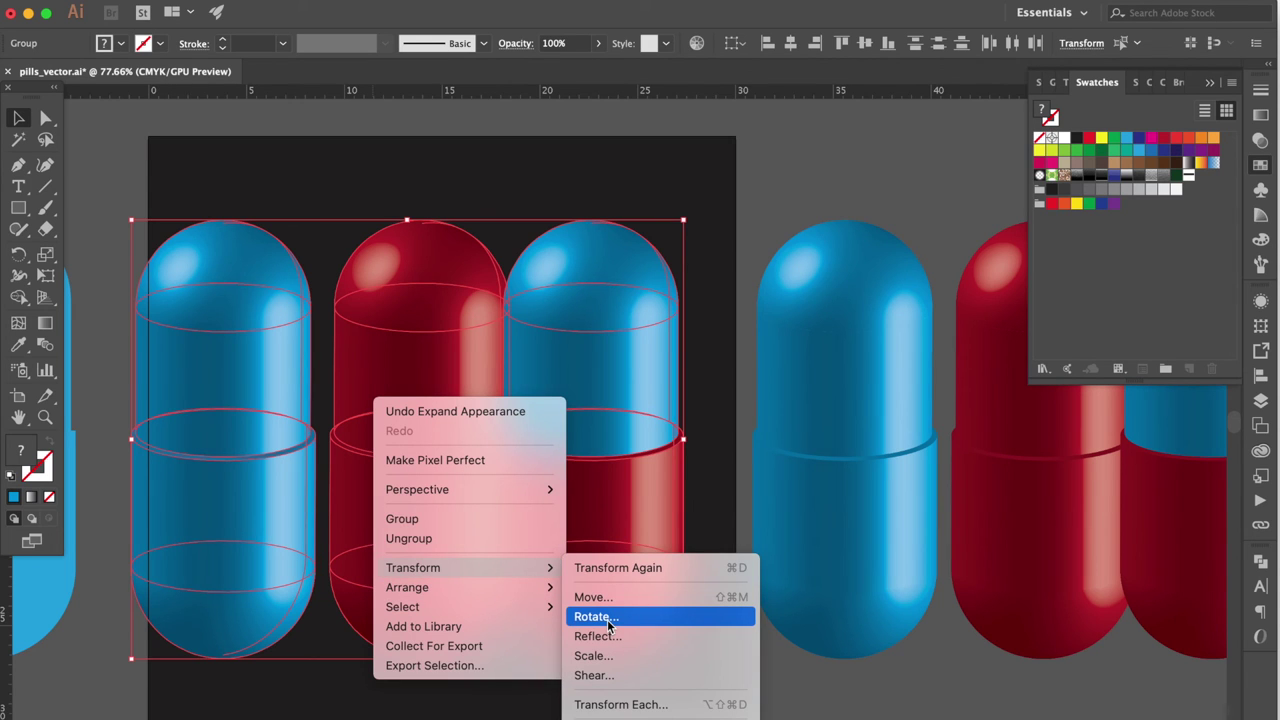
{"action": "left_click", "coordinate": [609, 618]}
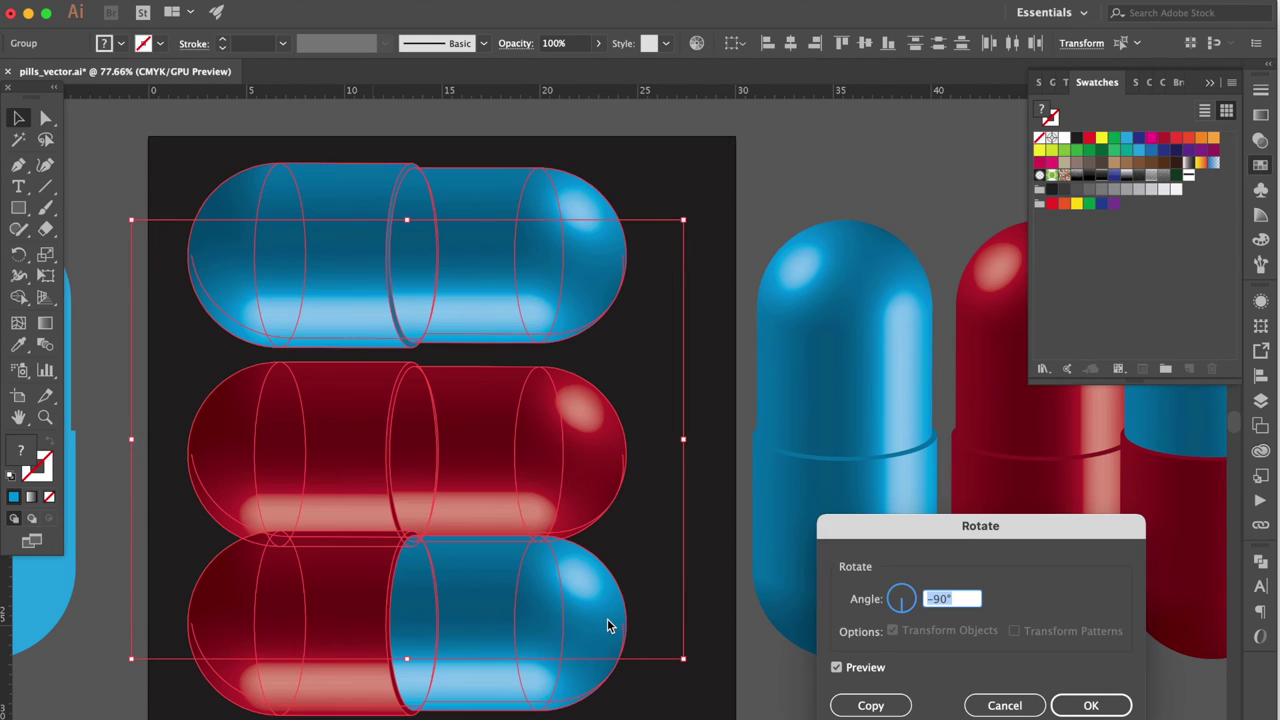
{"action": "key", "text": "Return"}
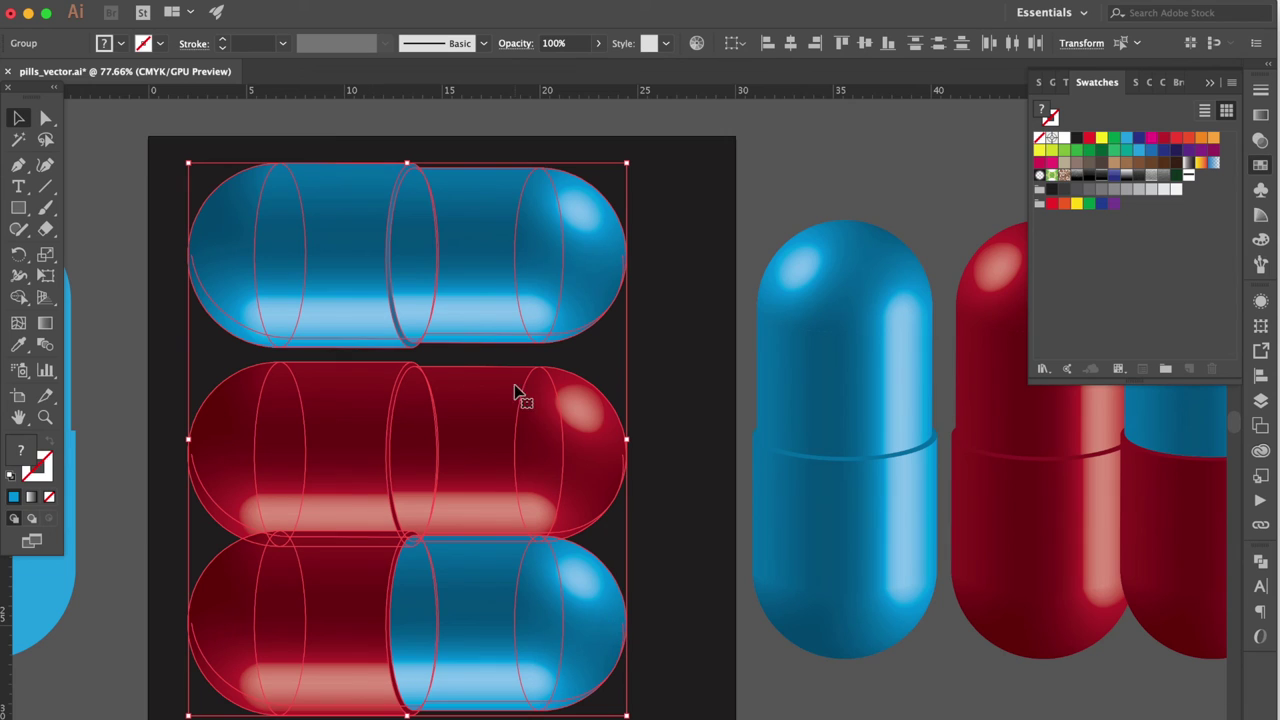
{"action": "right_click", "coordinate": [457, 305]}
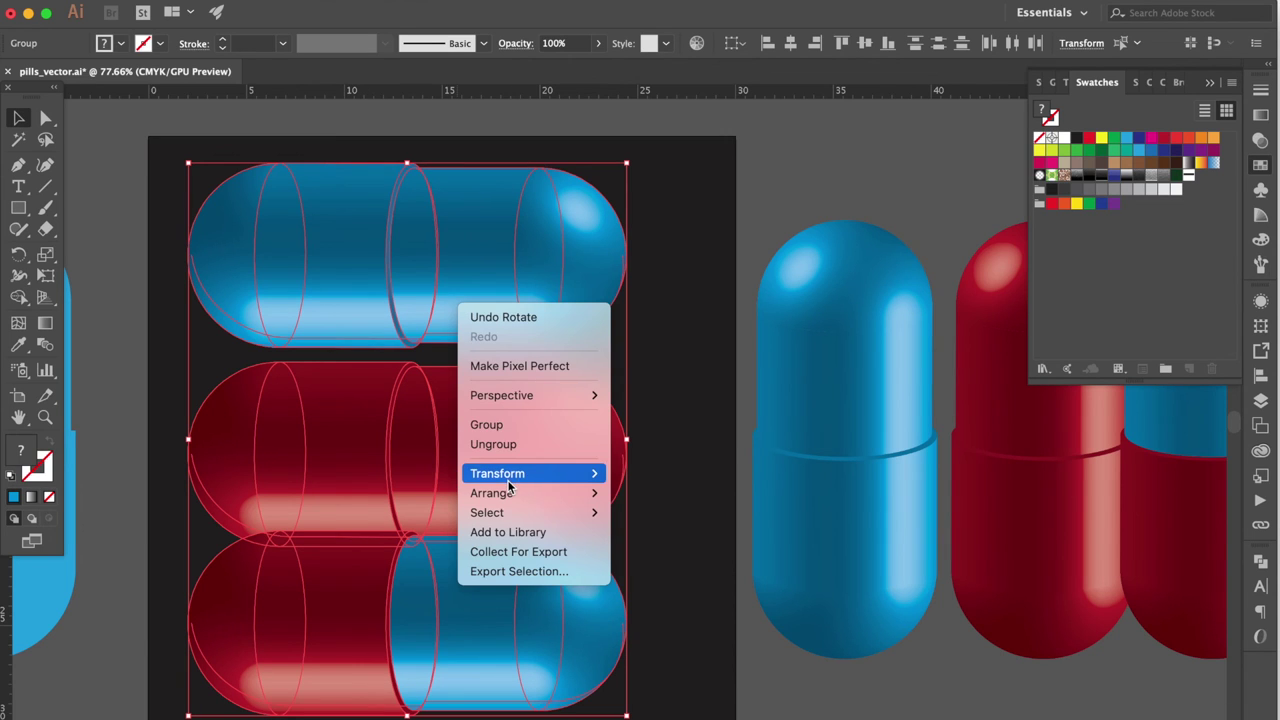
{"action": "mouse_move", "coordinate": [530, 473]}
{"action": "left_click", "coordinate": [645, 541]}
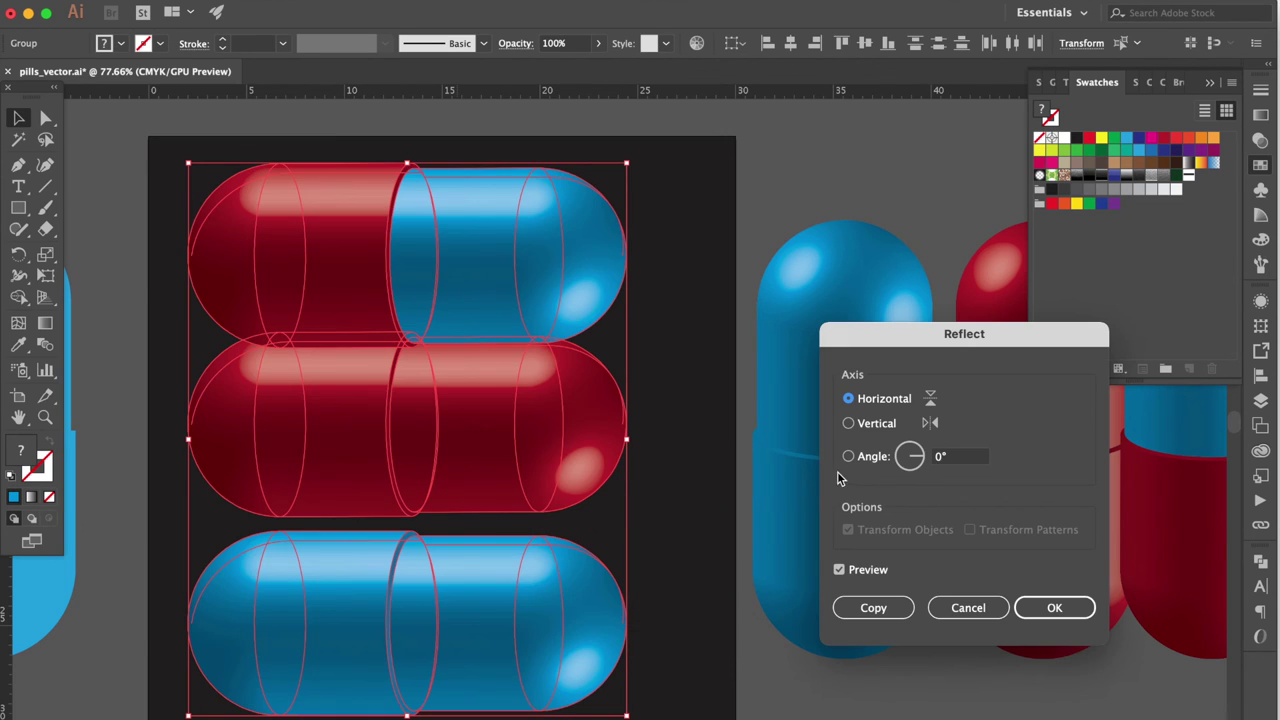
{"action": "left_click", "coordinate": [1057, 609]}
{"action": "left_click", "coordinate": [1057, 609]}
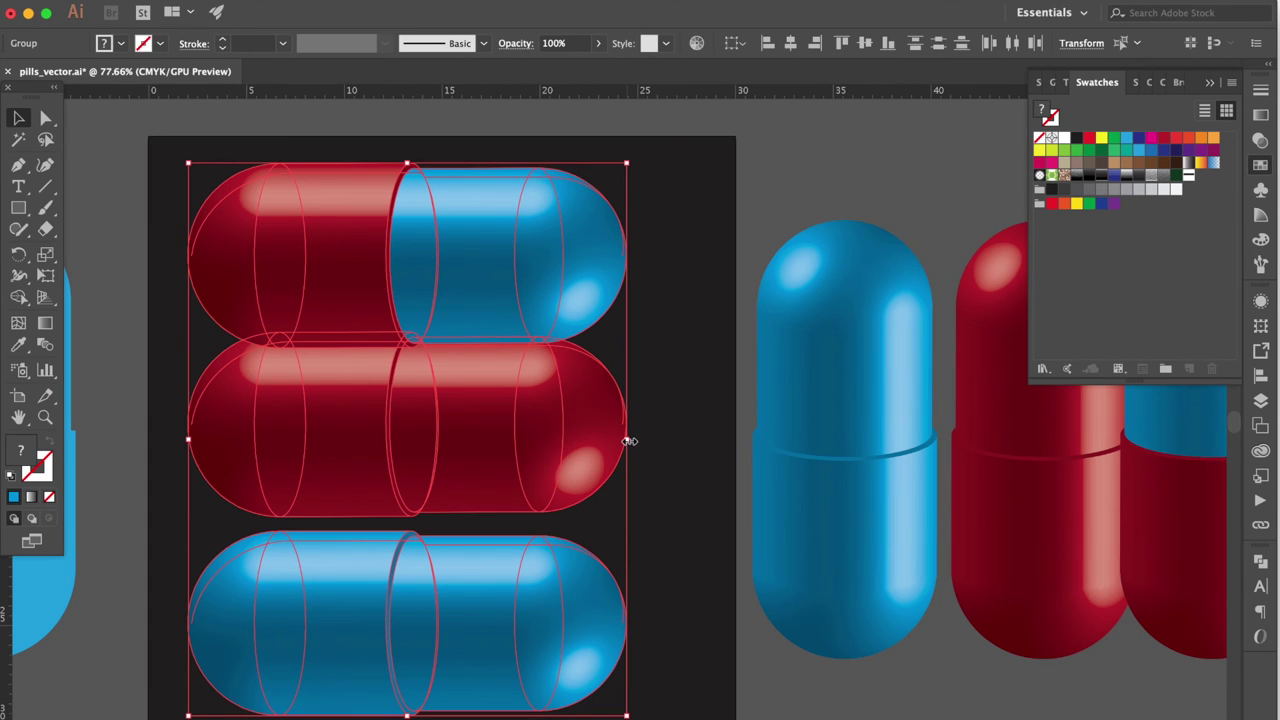
{"action": "left_click_drag", "start_coordinate": [629, 441], "coordinate": [577, 440]}
Select the three horizontal pills and centre them horizontally on the artboard.
{"action": "left_click", "coordinate": [1262, 375]}
{"action": "left_click", "coordinate": [671, 274]}
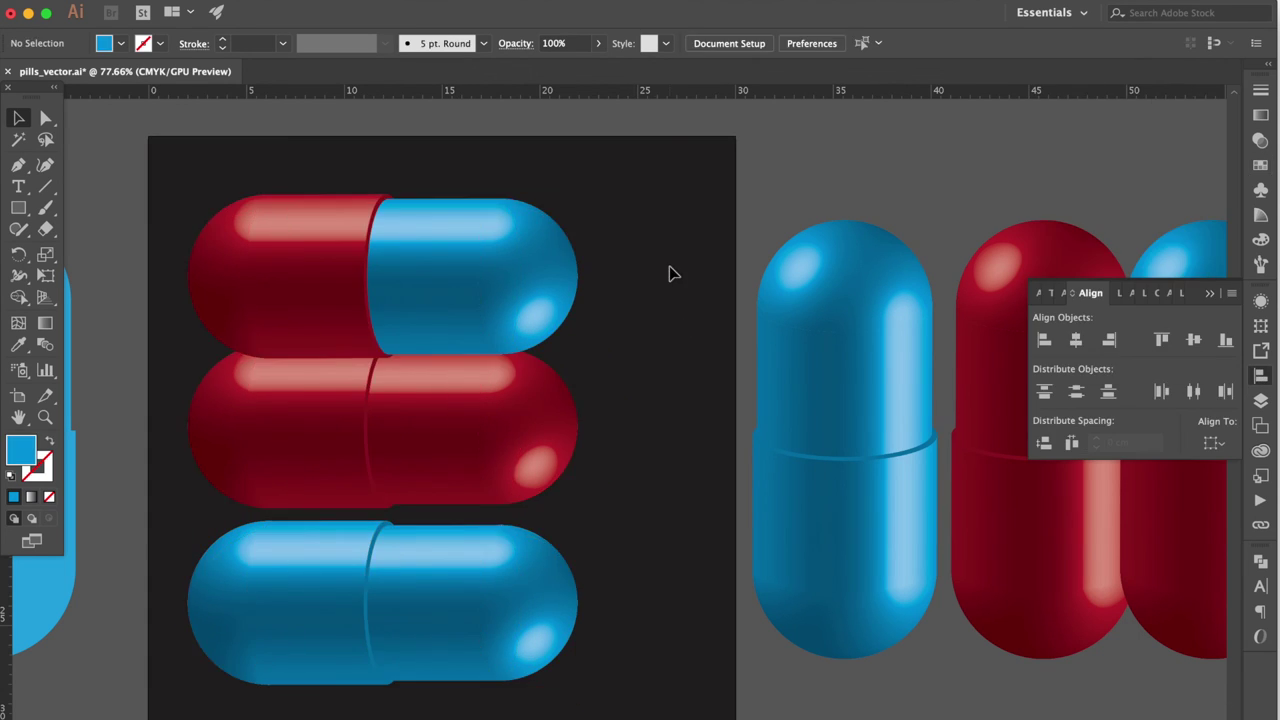
{"action": "left_click", "coordinate": [555, 325]}
{"action": "left_click", "coordinate": [565, 455]}
{"action": "left_click", "coordinate": [205, 637]}
{"action": "left_click", "coordinate": [290, 660], "text": "shift"}
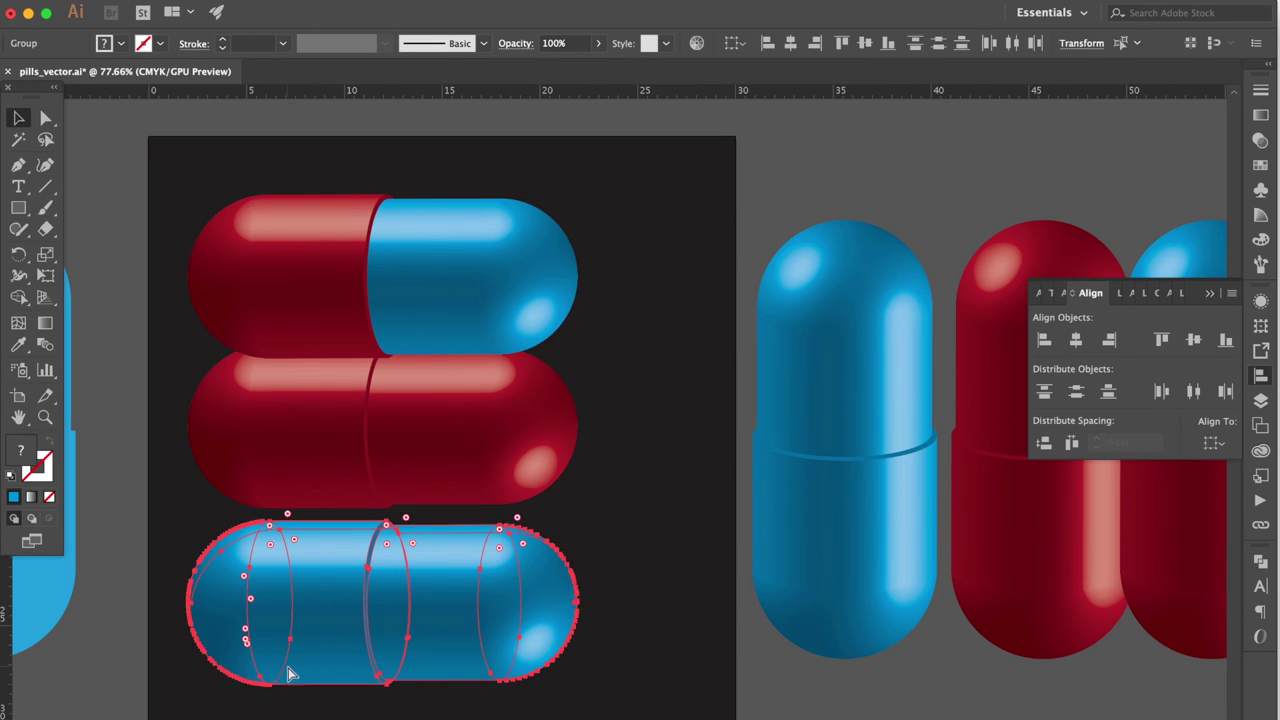
{"action": "left_click", "coordinate": [400, 430], "text": "shift"}
{"action": "left_click", "coordinate": [400, 270], "text": "shift"}
{"action": "left_click", "coordinate": [1213, 443]}
{"action": "left_click", "coordinate": [1158, 503]}
{"action": "left_click", "coordinate": [1075, 340]}
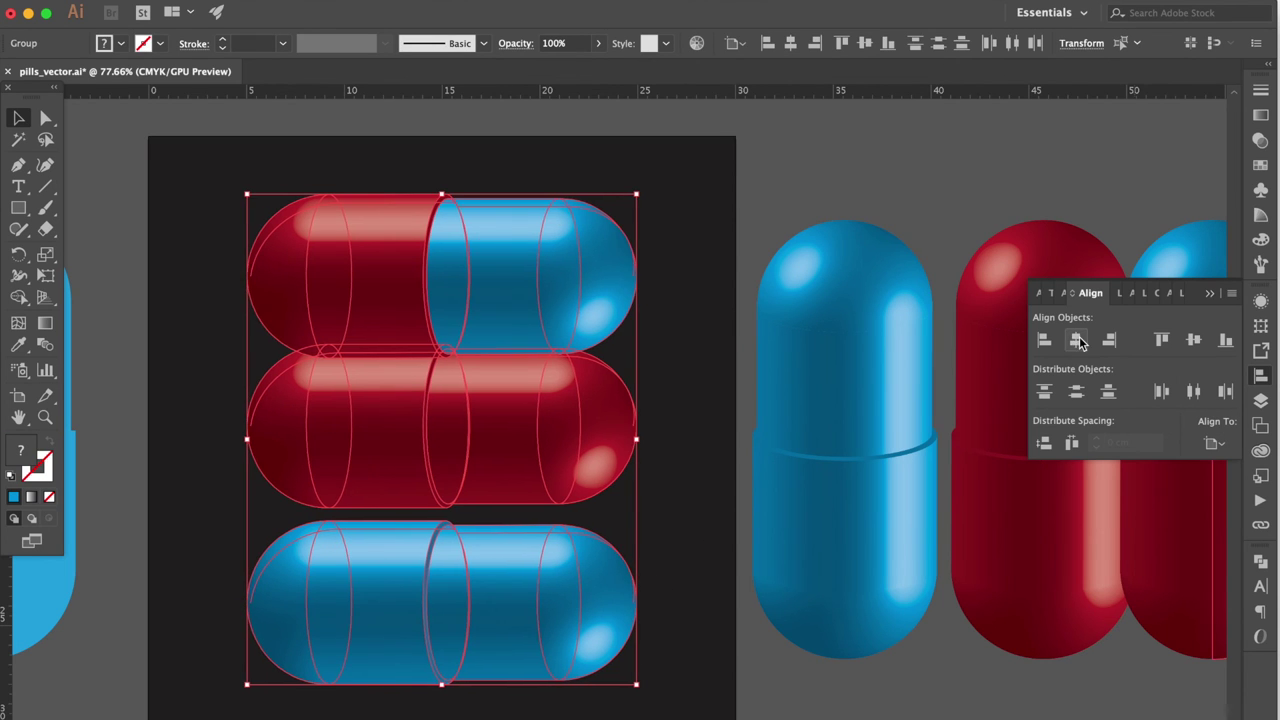
Raise the top pill near the artboard top and space all three pills evenly vertically.
{"action": "left_click", "coordinate": [690, 300]}
{"action": "left_click_drag", "start_coordinate": [594, 263], "coordinate": [594, 225]}
{"action": "left_click", "coordinate": [536, 574], "text": "shift"}
{"action": "left_click", "coordinate": [600, 420], "text": "shift"}
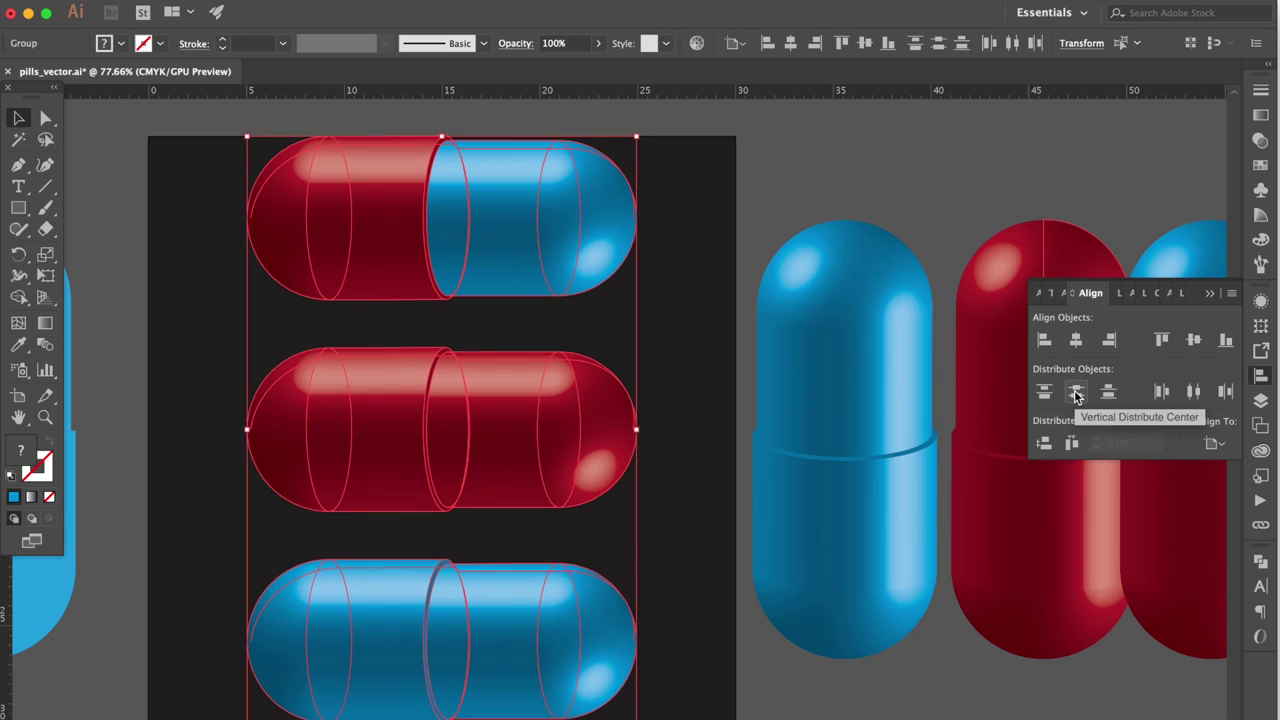
{"action": "left_click", "coordinate": [1213, 443]}
{"action": "left_click", "coordinate": [1158, 463]}
{"action": "left_click", "coordinate": [1076, 391]}
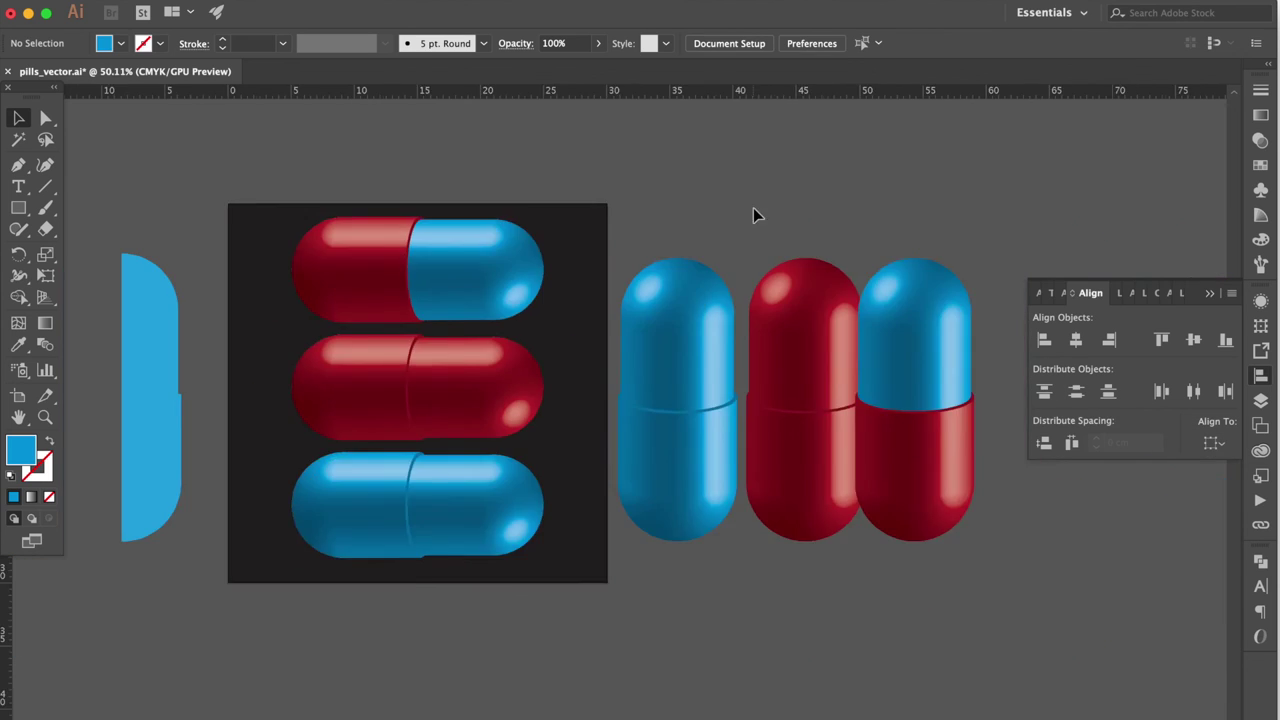
Colour the upright two-tone pill's top half orange from the swatches.
{"action": "scroll", "coordinate": [778, 514], "scroll_direction": "down", "scroll_amount": 3}
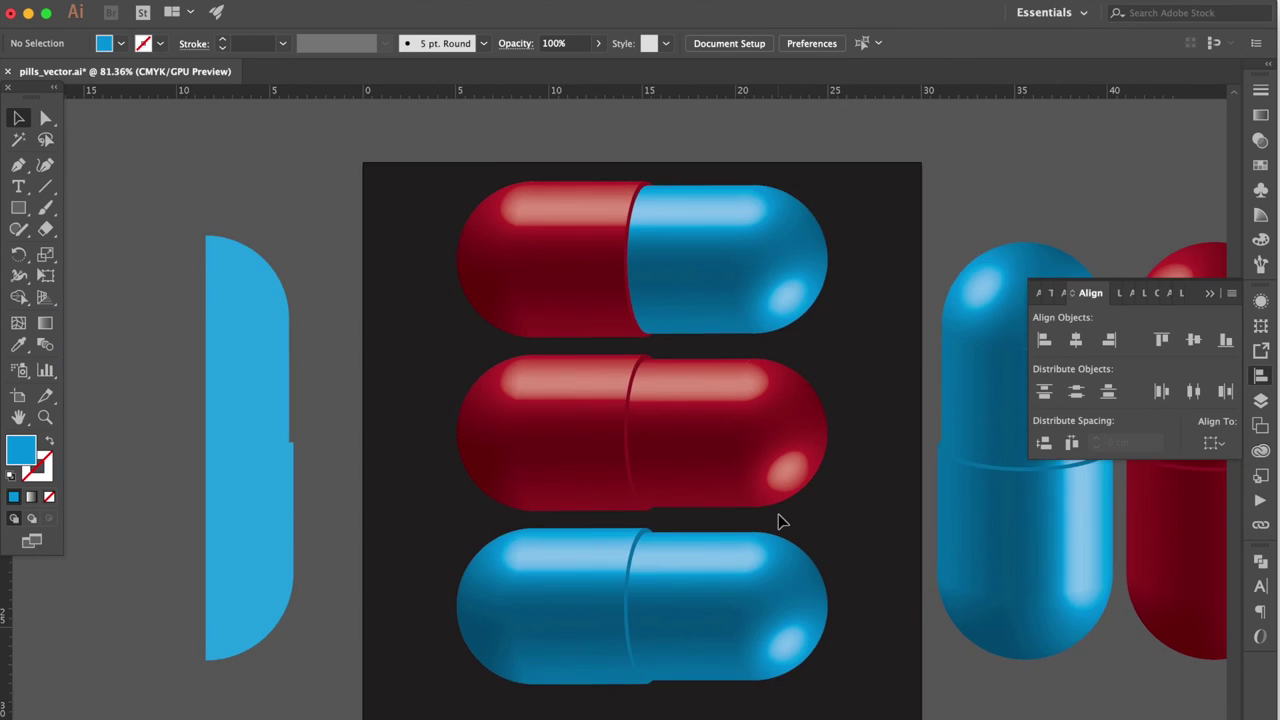
{"action": "scroll", "coordinate": [778, 514], "scroll_direction": "right", "scroll_amount": 5}
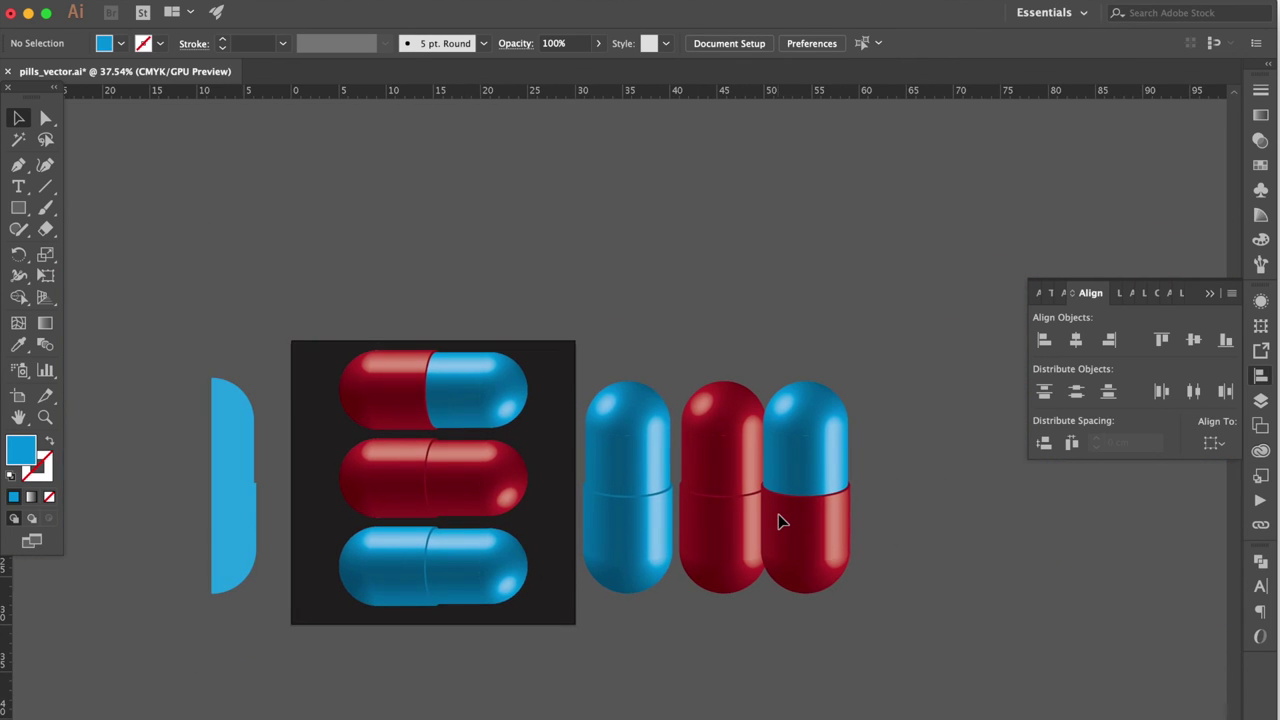
{"action": "scroll", "coordinate": [780, 518], "scroll_direction": "up", "scroll_amount": 2}
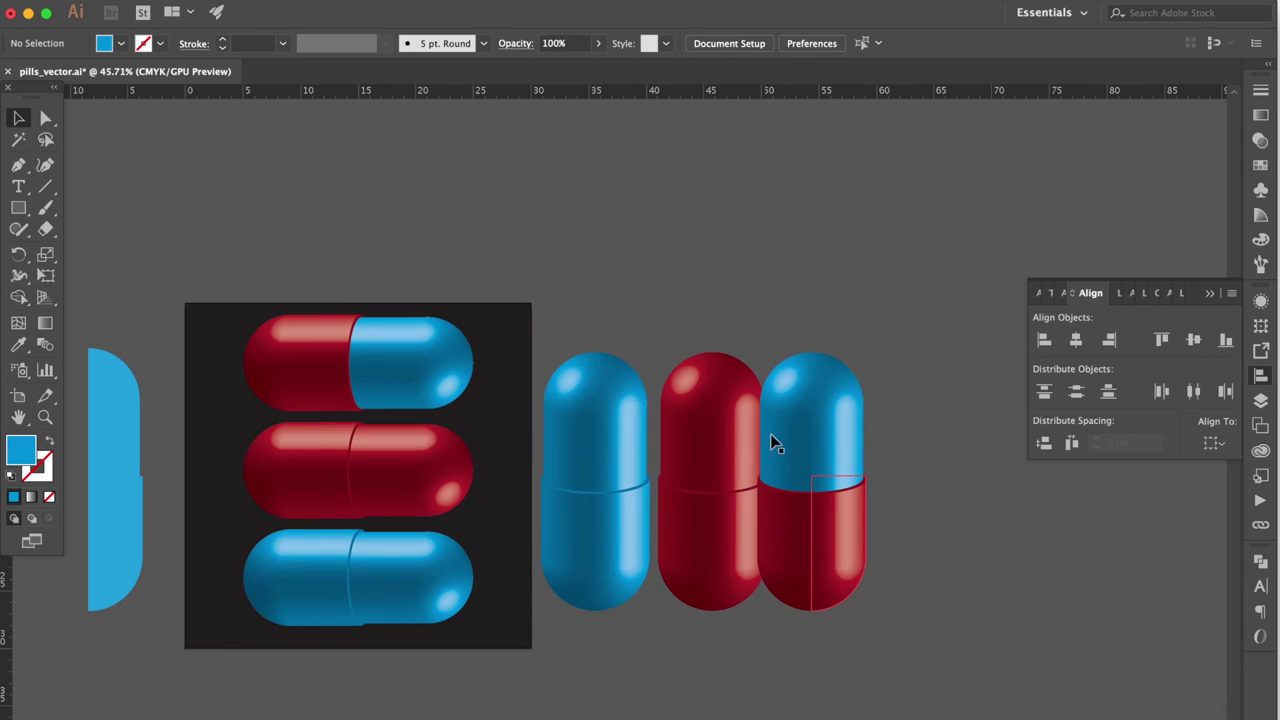
{"action": "left_click", "coordinate": [810, 428]}
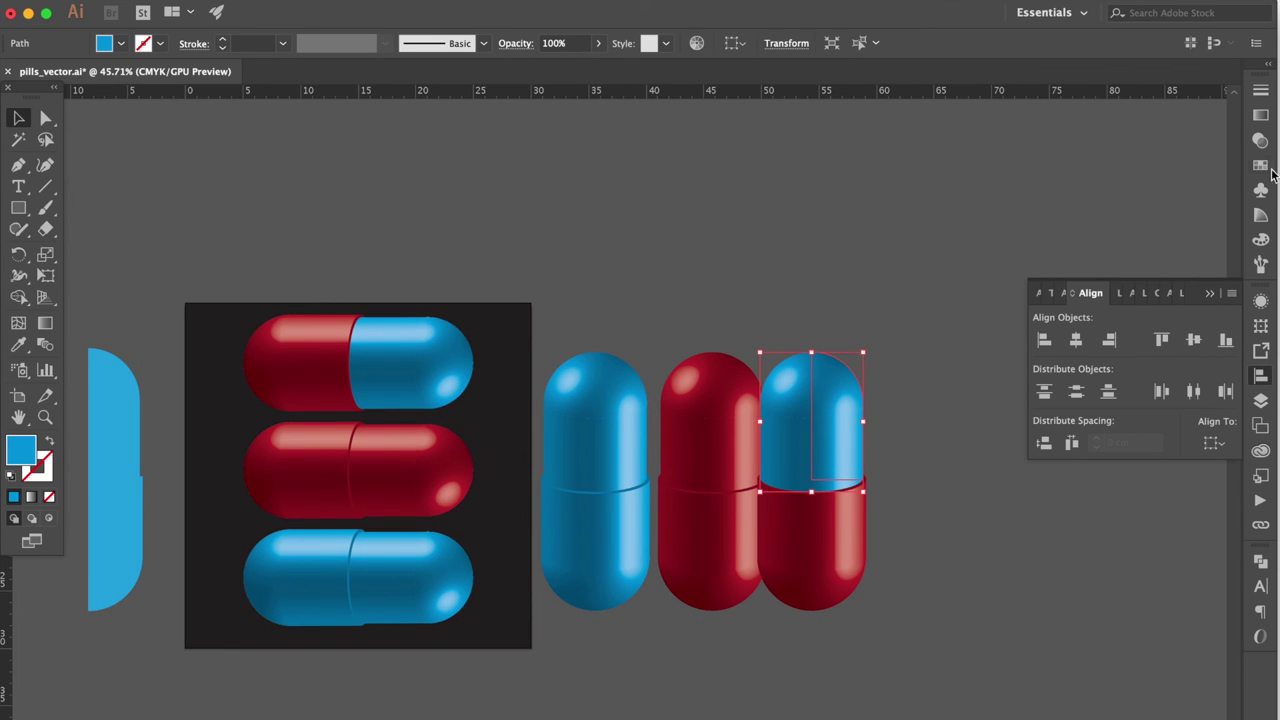
{"action": "left_click", "coordinate": [1260, 165]}
{"action": "left_click", "coordinate": [1201, 137]}
{"action": "left_click", "coordinate": [809, 560]}
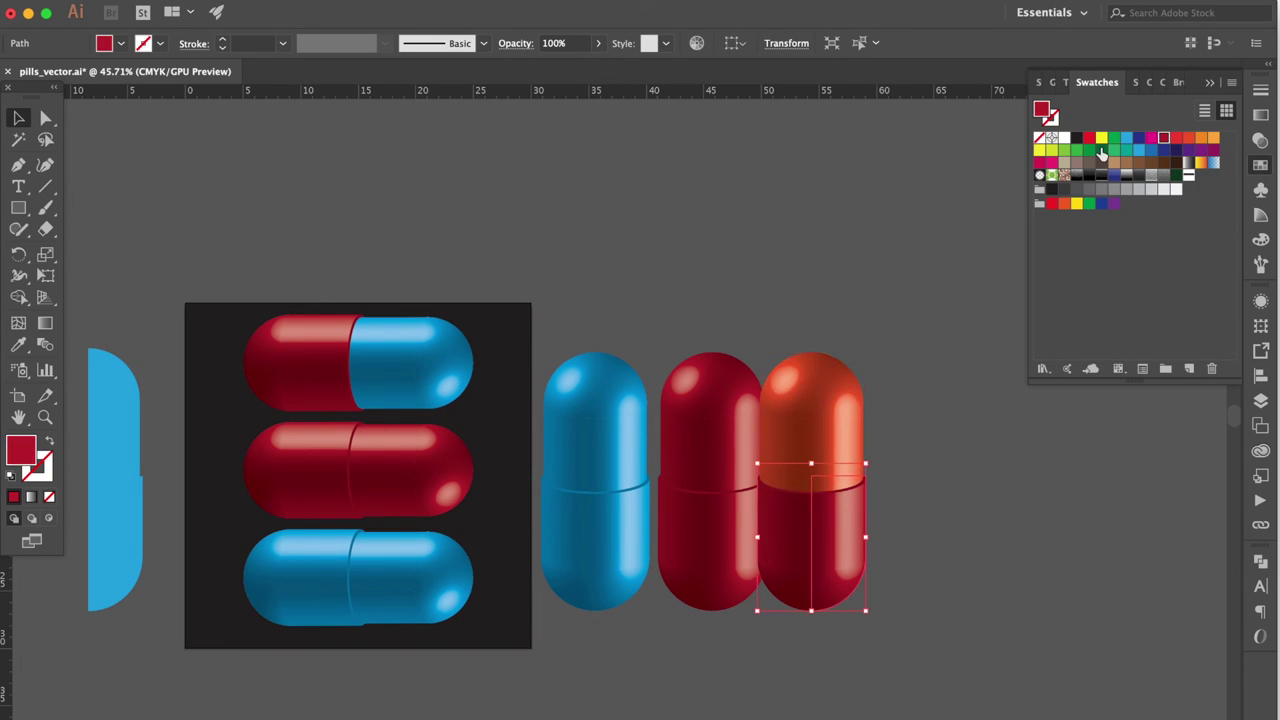